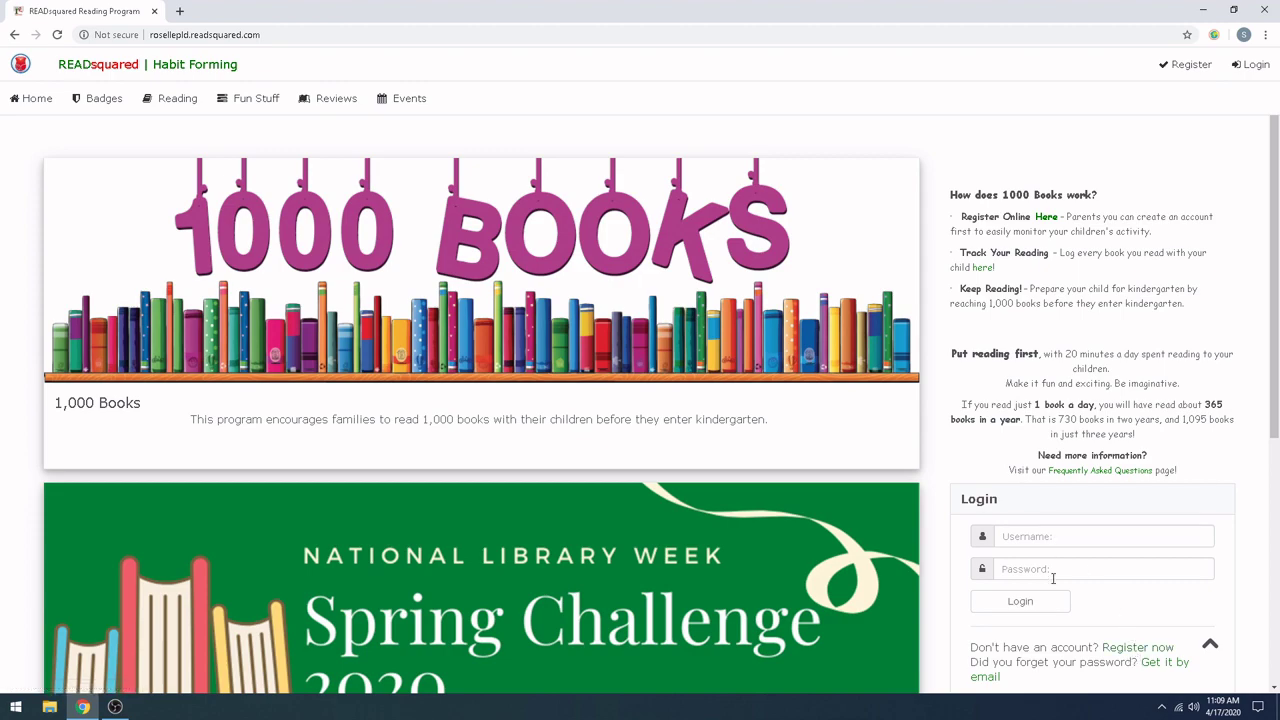
- Follow the 'Register now' link below the Login box to reach the Register page
left_click(1130, 650)
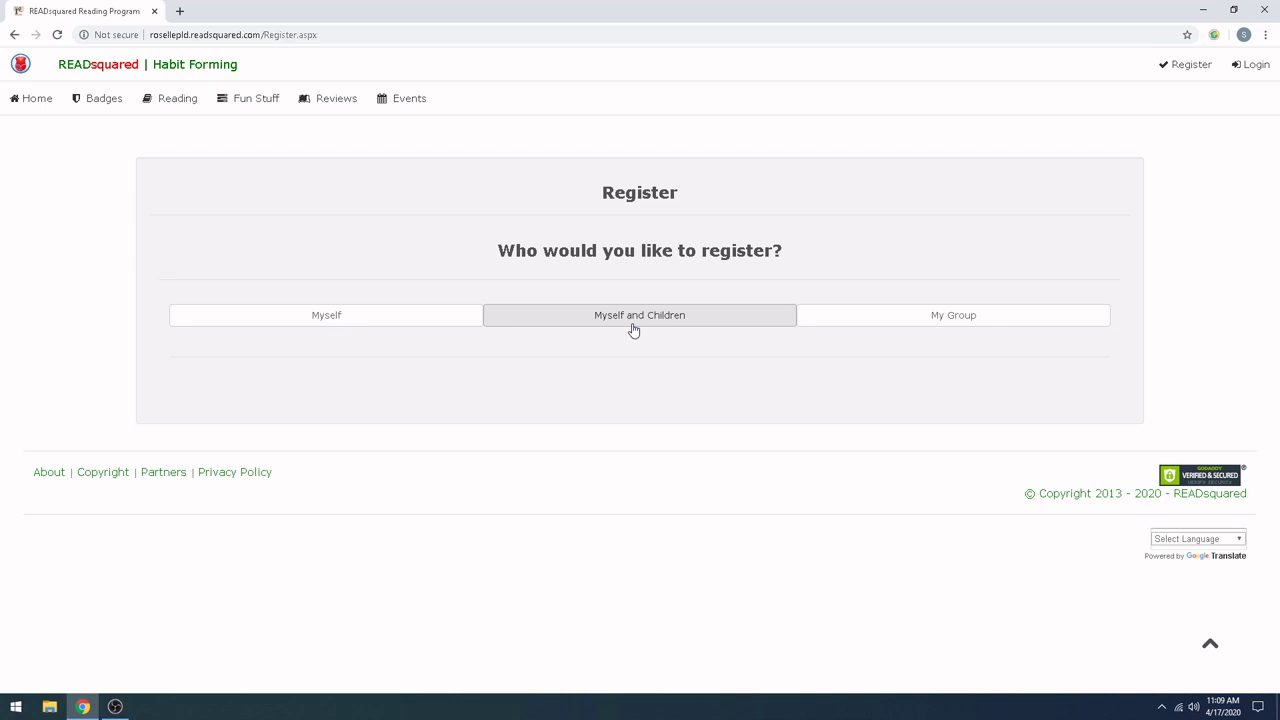
- Register as Myself and Children with age 19+ Years Old, and continue
left_click(633, 329)
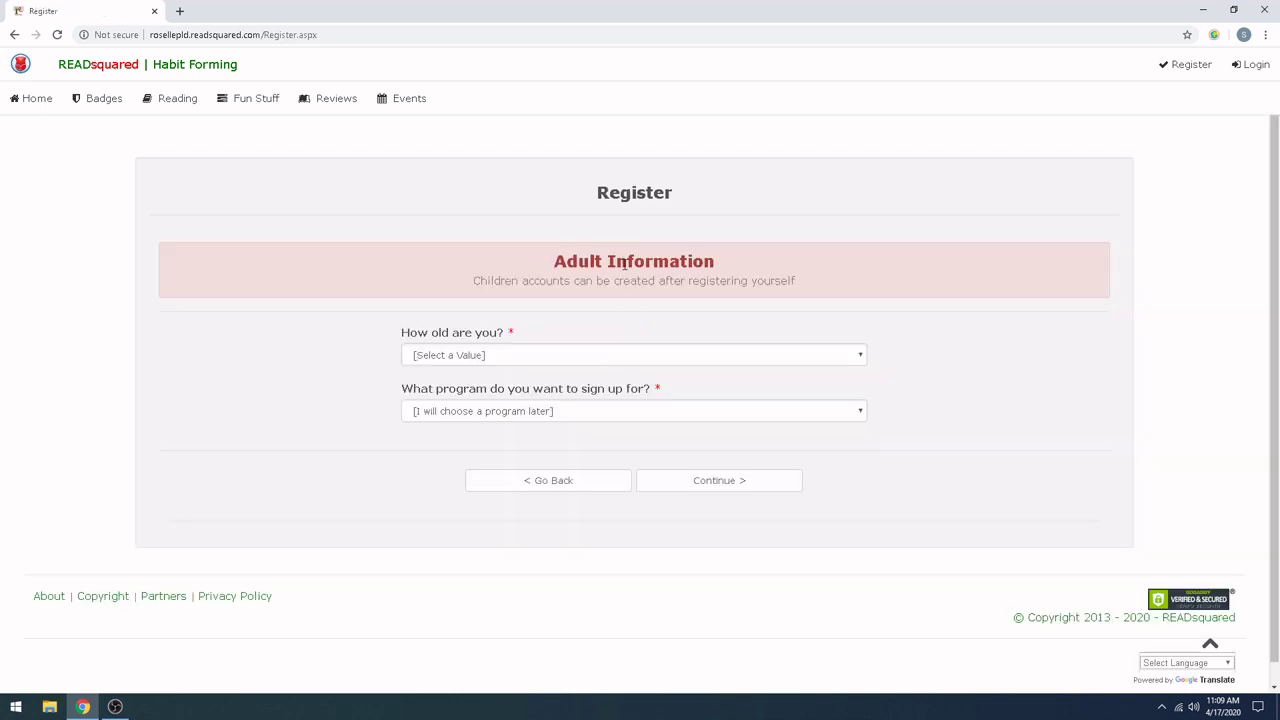
left_click(604, 358)
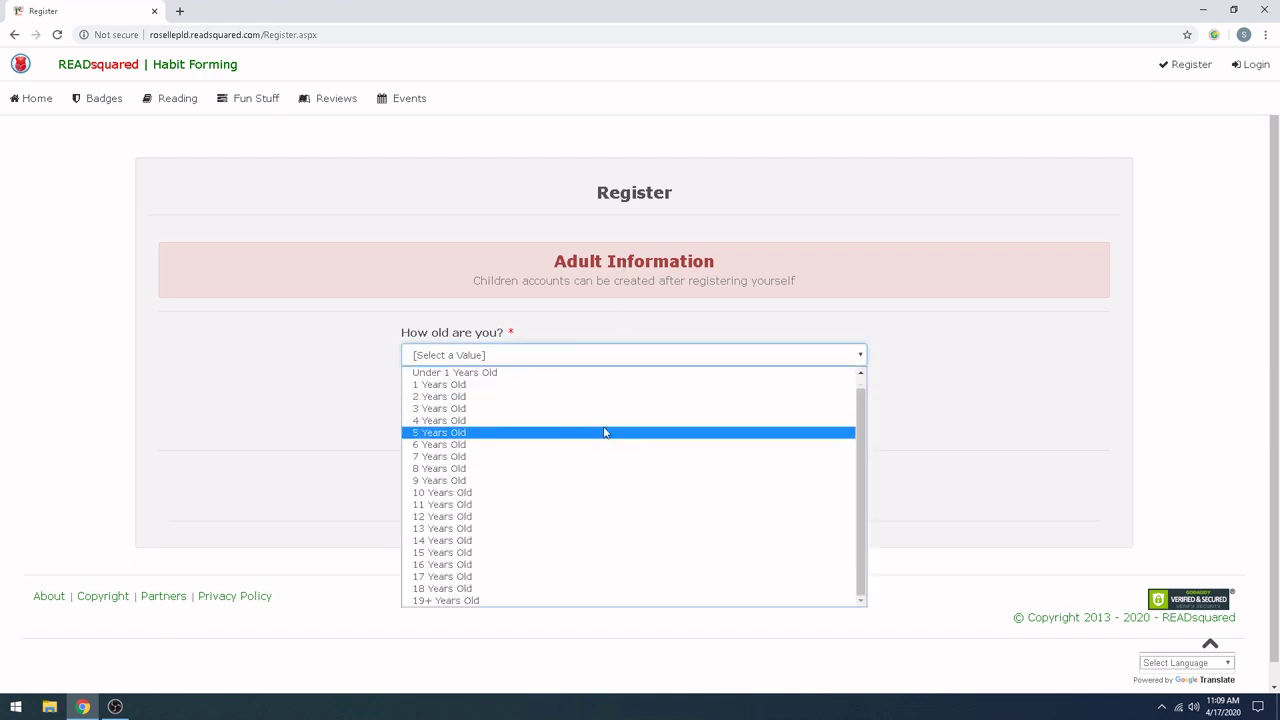
left_click(603, 356)
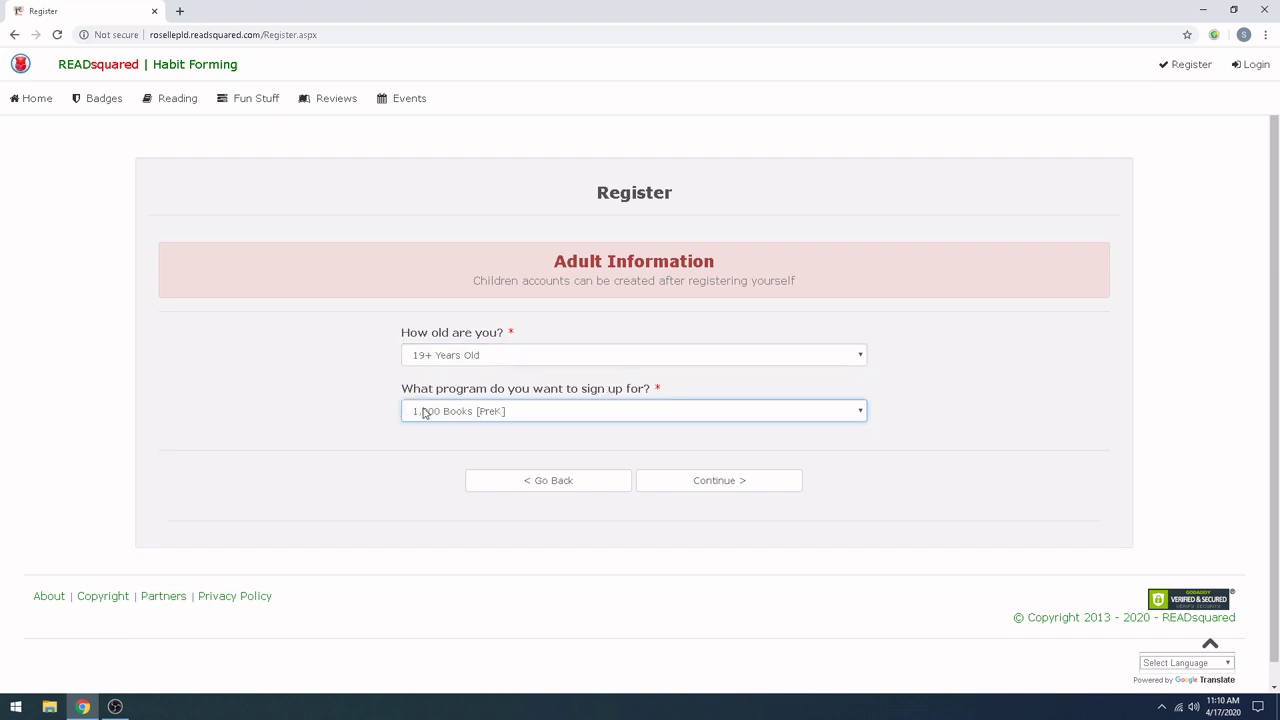
left_click(695, 484)
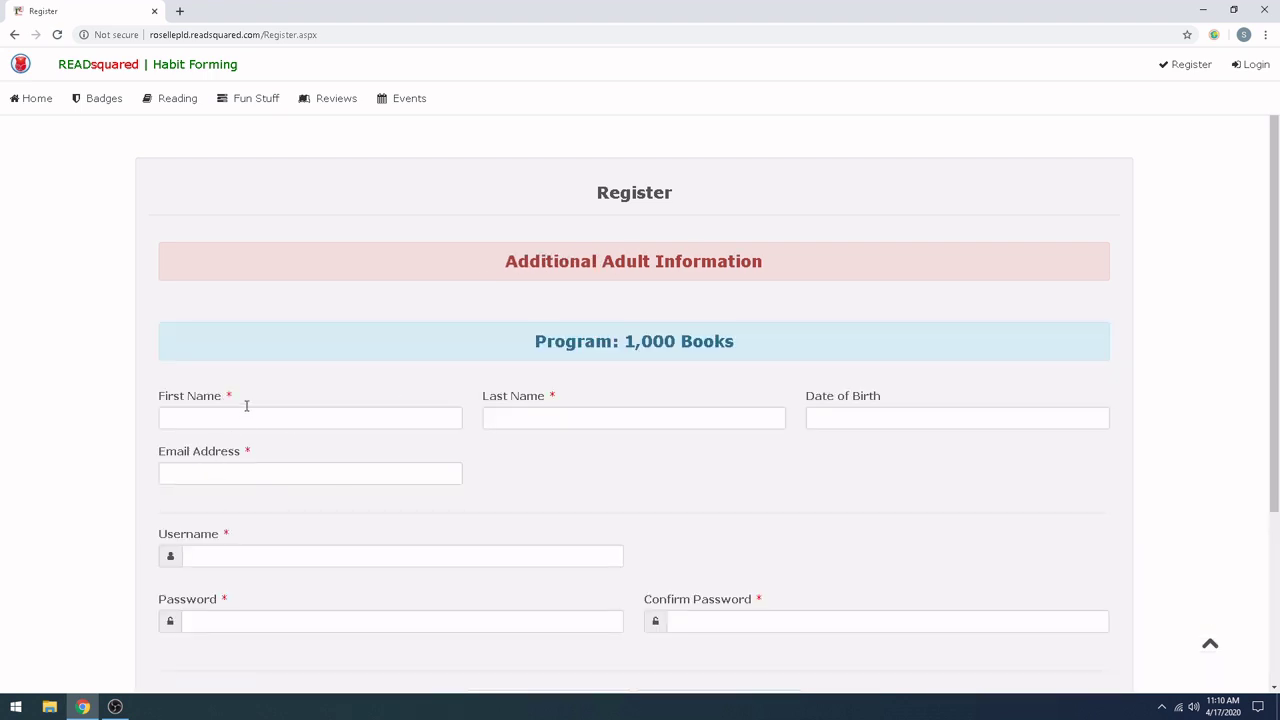
- Fill in the adult's name, e-mail, username and password, and submit
scroll(12, 325, "down", 2)
scroll(15, 327, "up", 1)
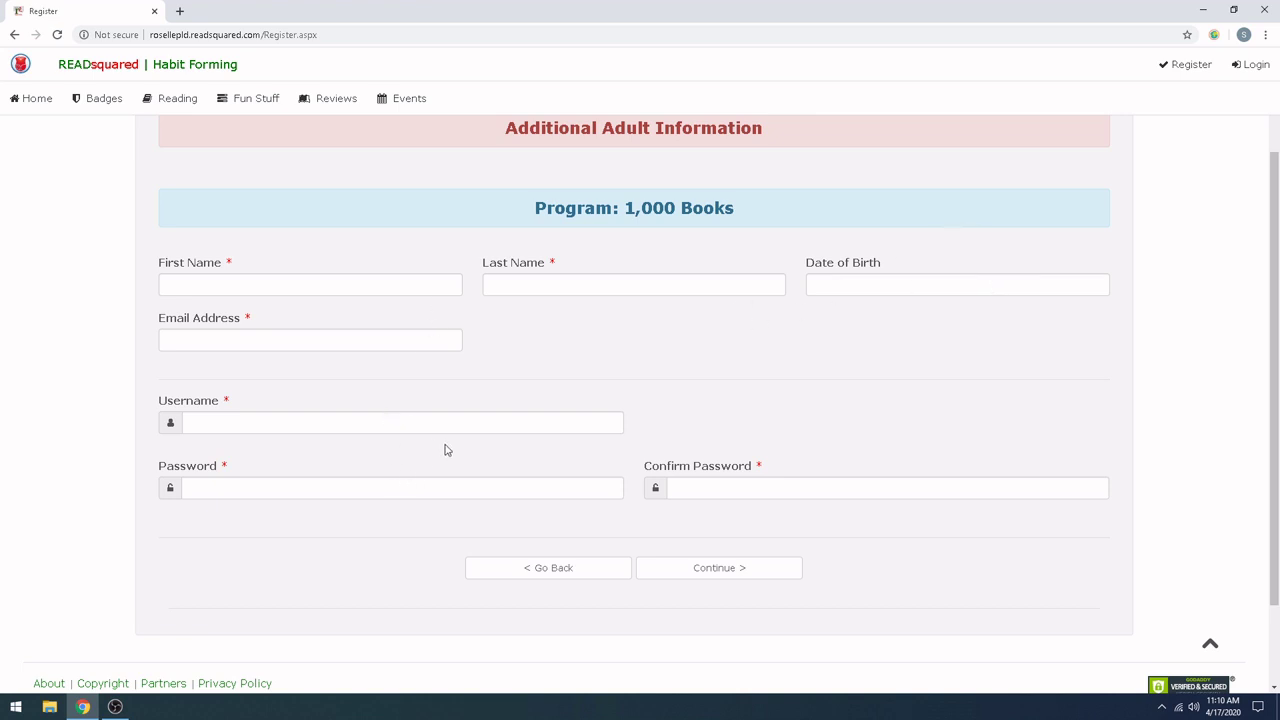
left_click(417, 287)
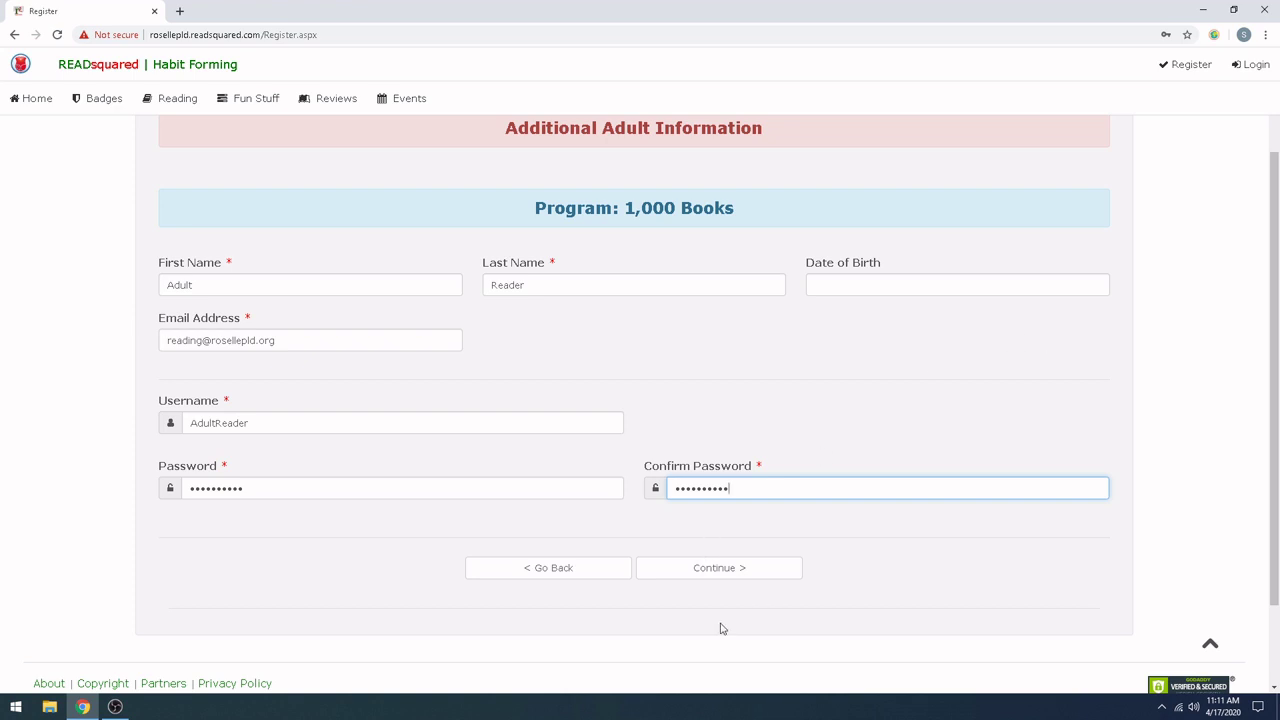
left_click(762, 577)
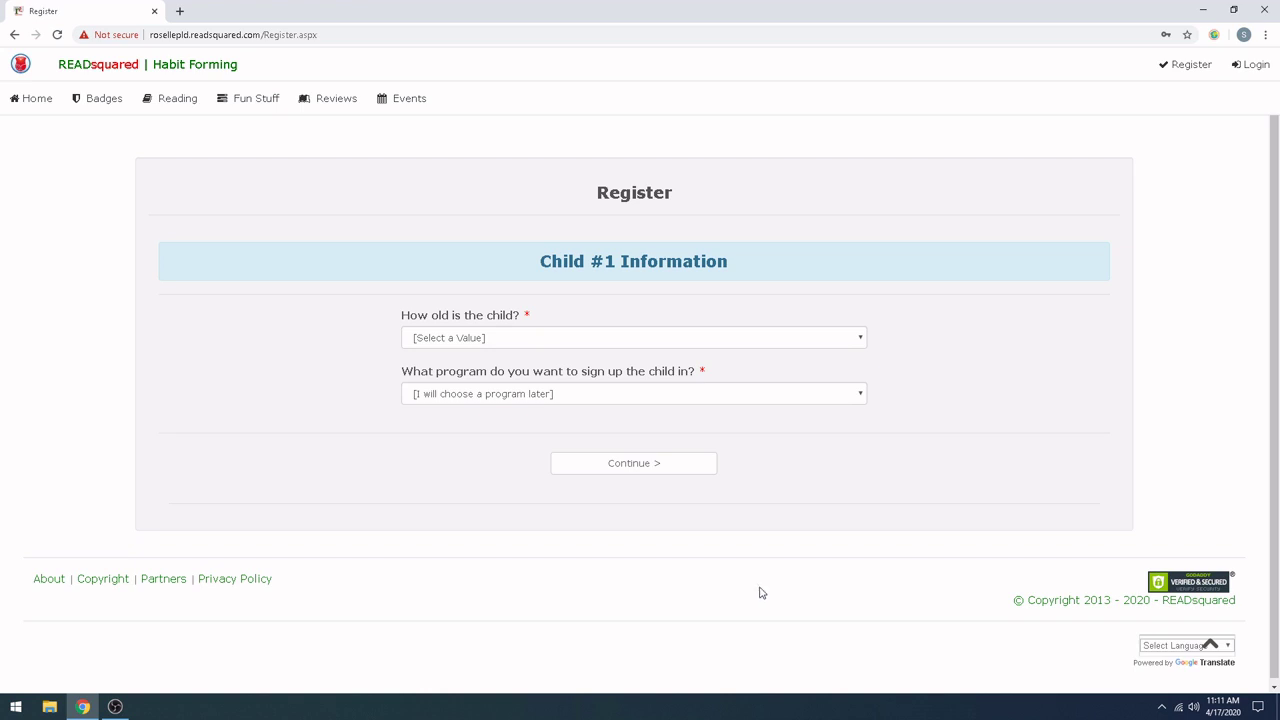
- Set Child #1 to Under 1 Years Old in the 1,000 Books [PreK] program
left_click(724, 340)
left_click(717, 366)
left_click(706, 396)
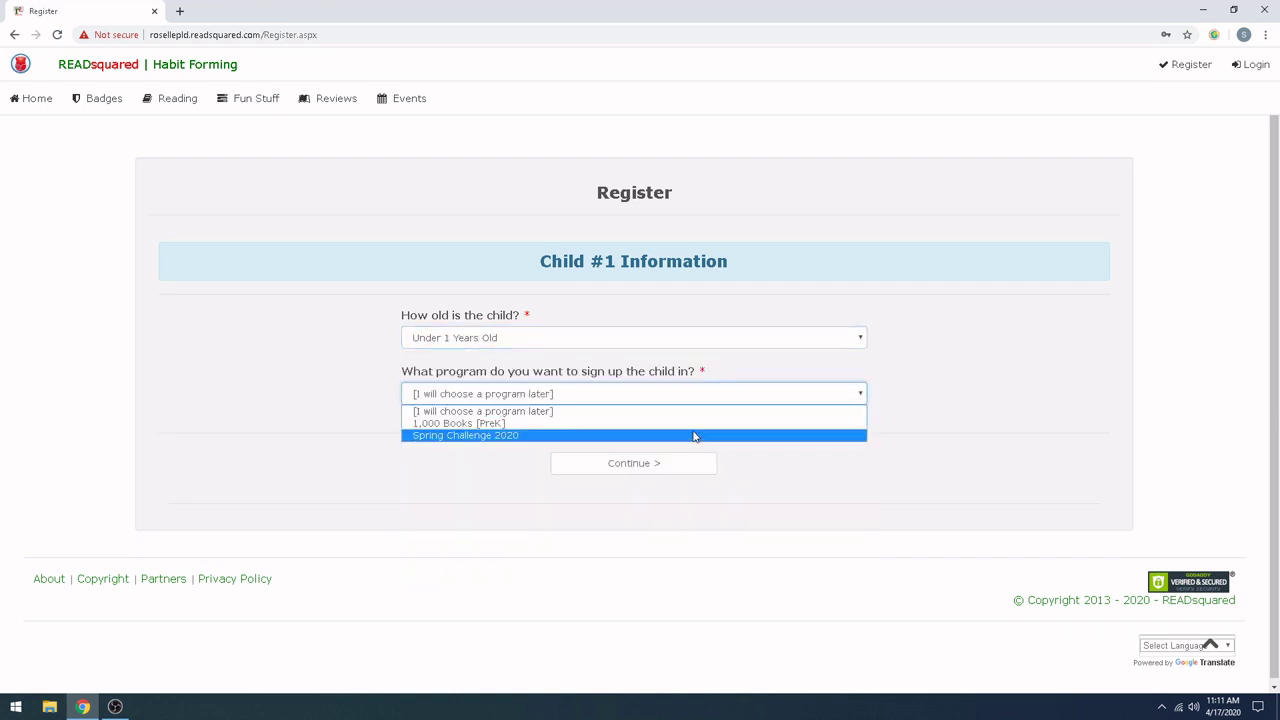
left_click(699, 424)
left_click(949, 490)
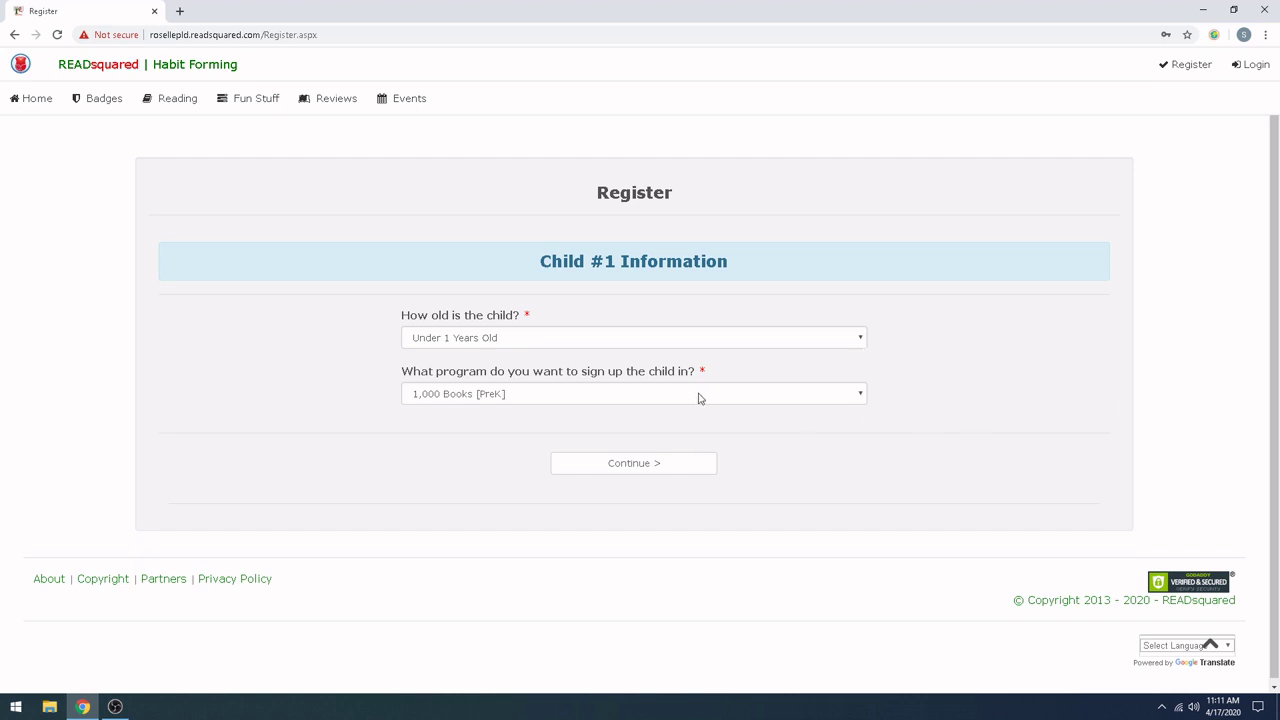
- Continue and autofill the child's name, 07/04/2019 birth date and family e-mail
left_click(705, 470)
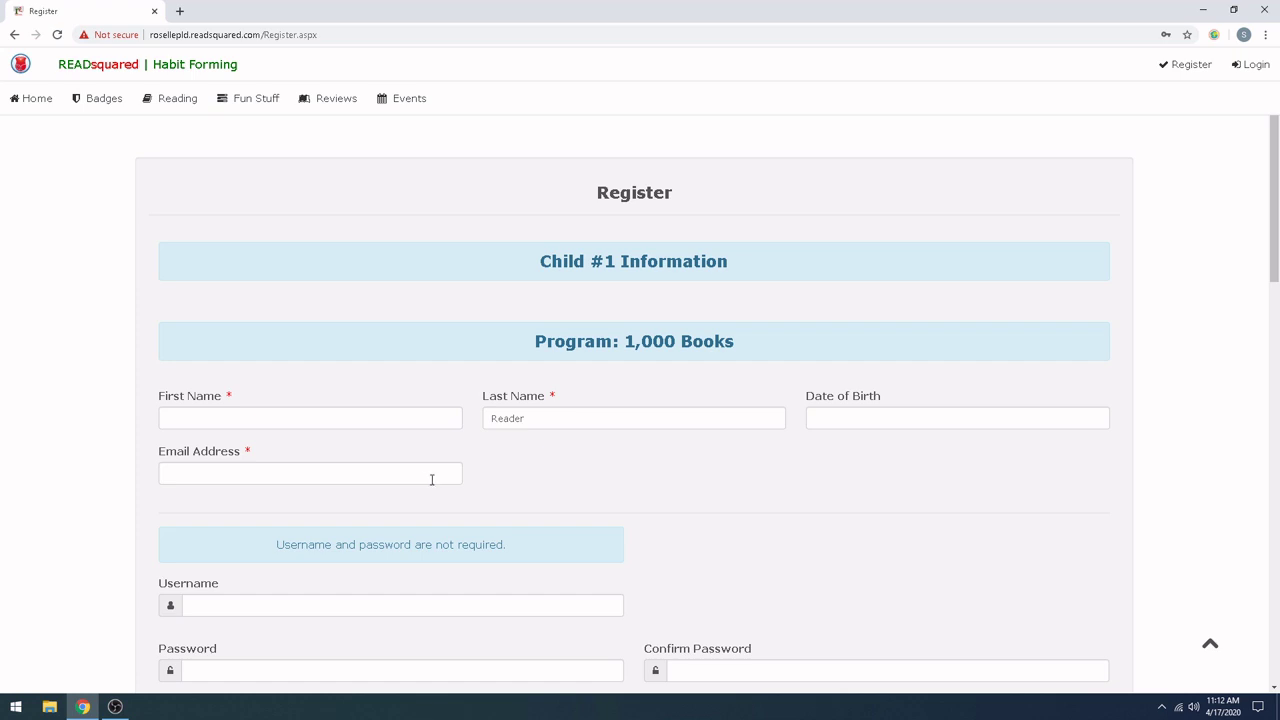
scroll(917, 446, "down", 3)
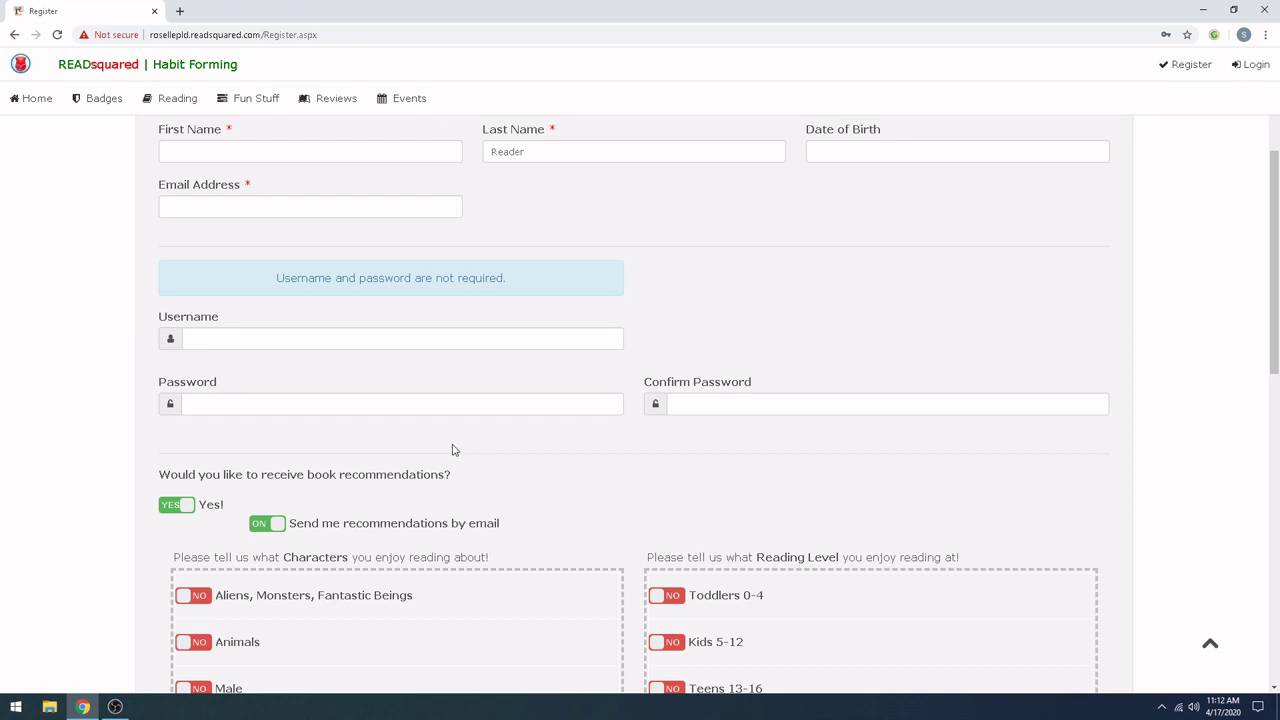
scroll(452, 450, "up", 3)
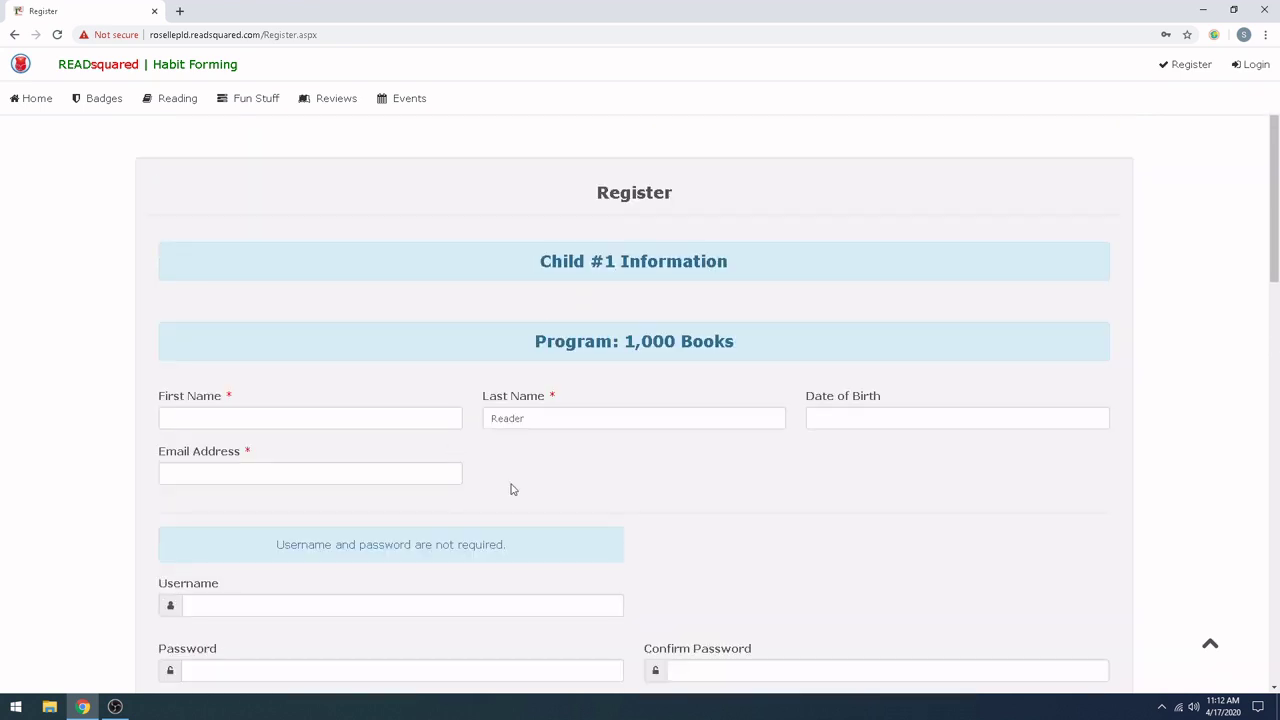
left_click(366, 418)
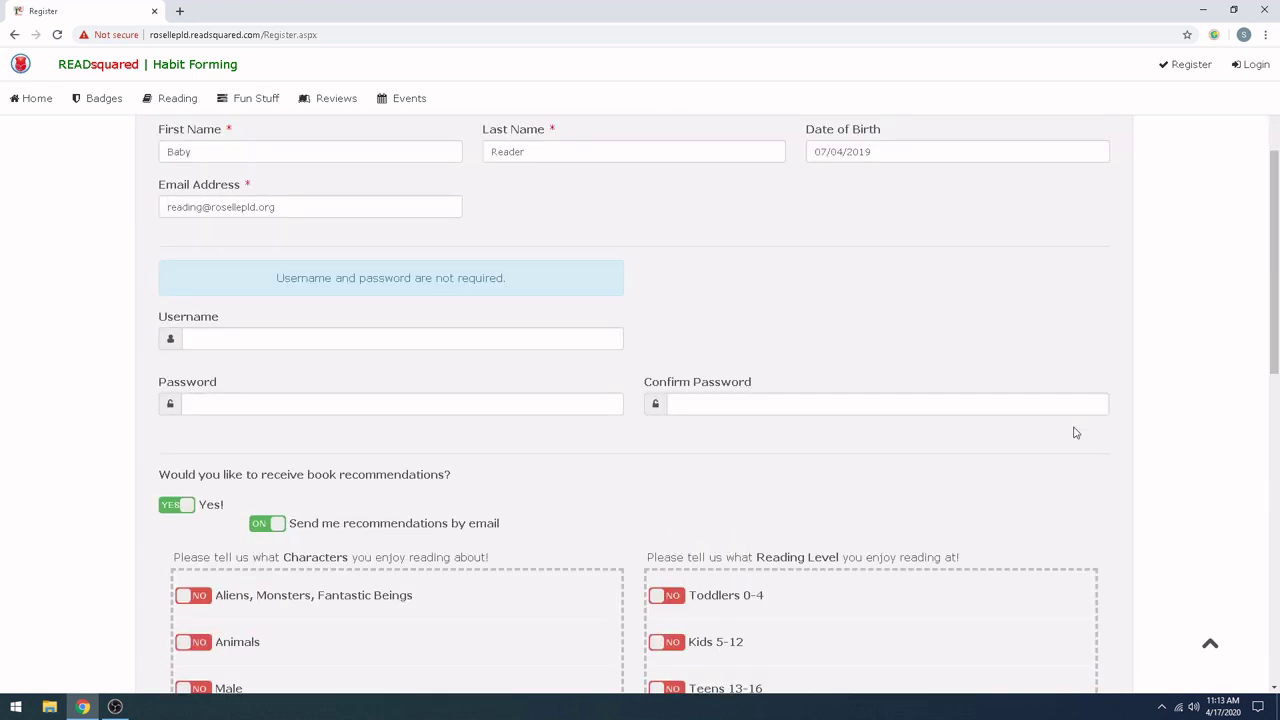
- Switch Aliens, Monsters, Fantastic Beings and Toddlers 0-4 to YES
scroll(1076, 433, "down", 3)
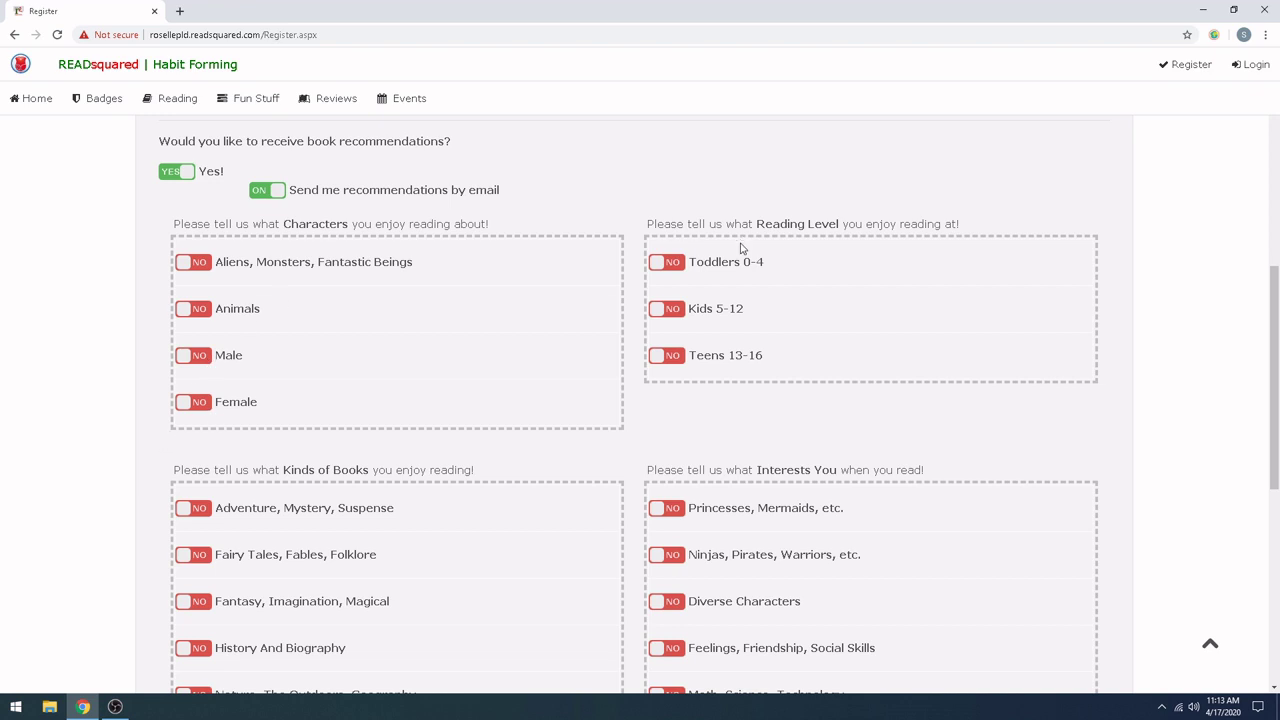
scroll(626, 360, "down", 3)
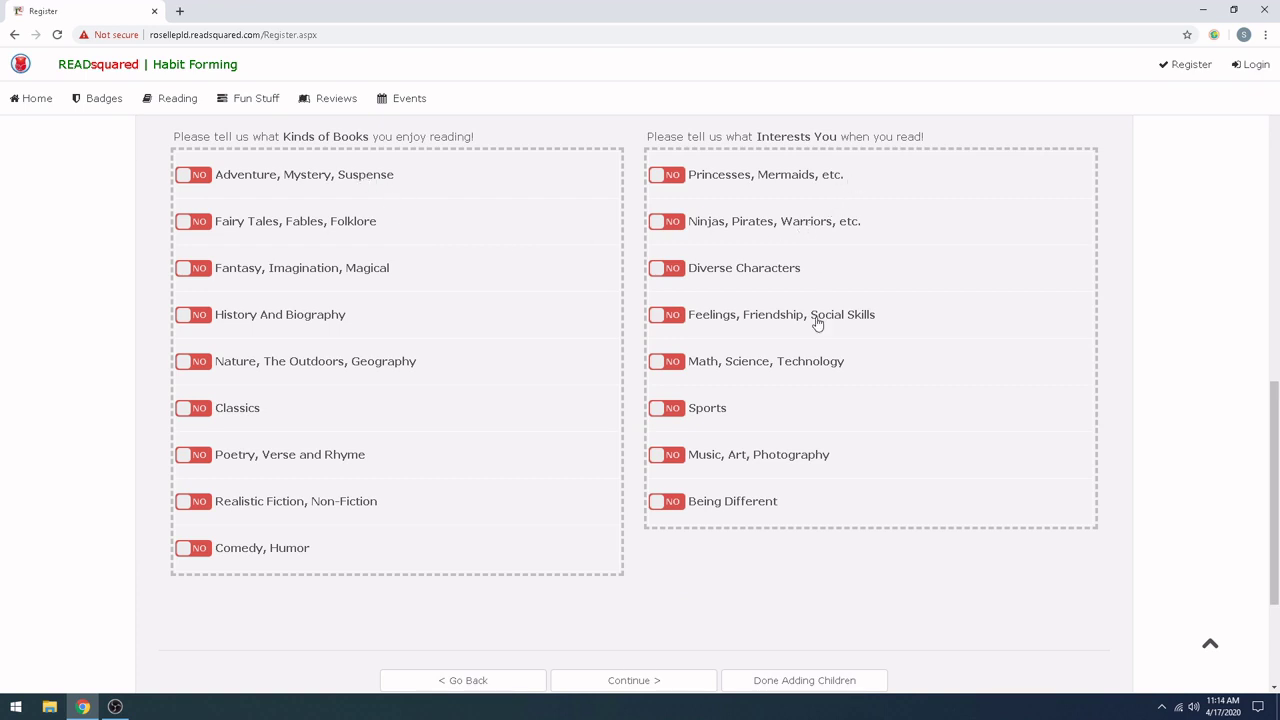
scroll(818, 322, "up", 3)
scroll(818, 322, "up", 1)
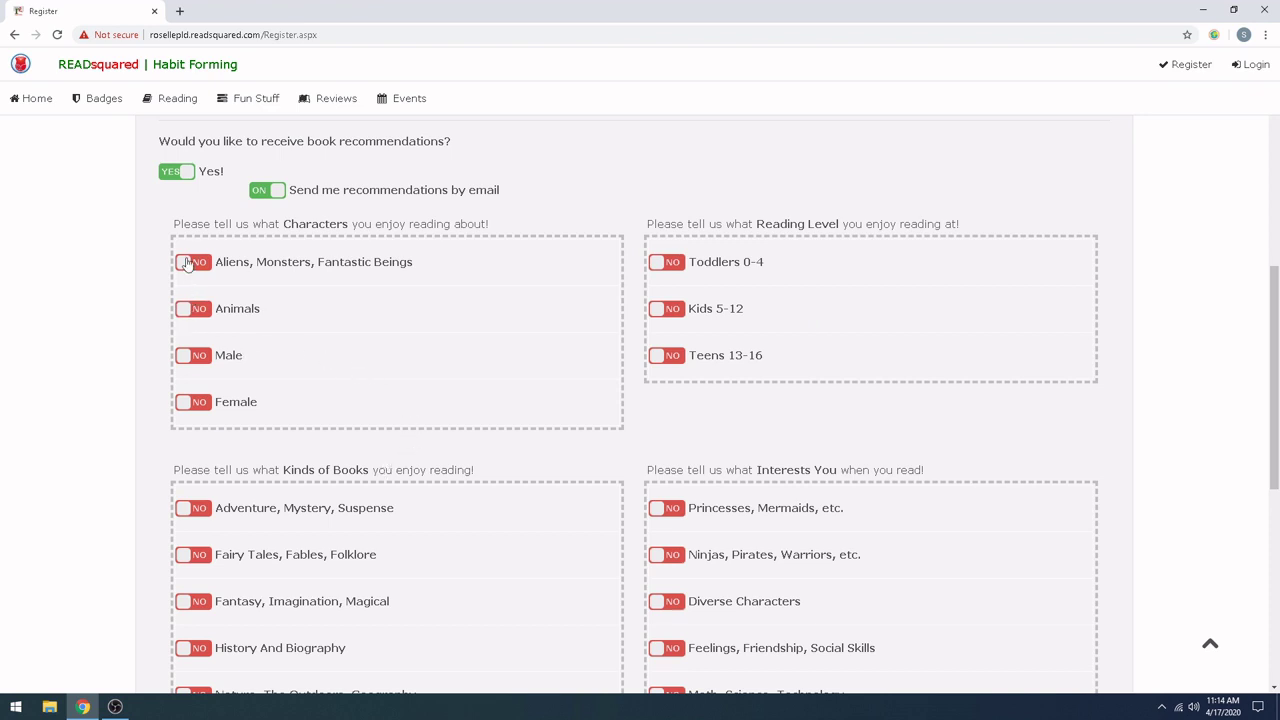
left_click(187, 263)
left_click(664, 266)
- Switch Fairy Tales, Fables, Folklore and Diverse Characters to YES
scroll(620, 307, "down", 3)
scroll(620, 307, "down", 1)
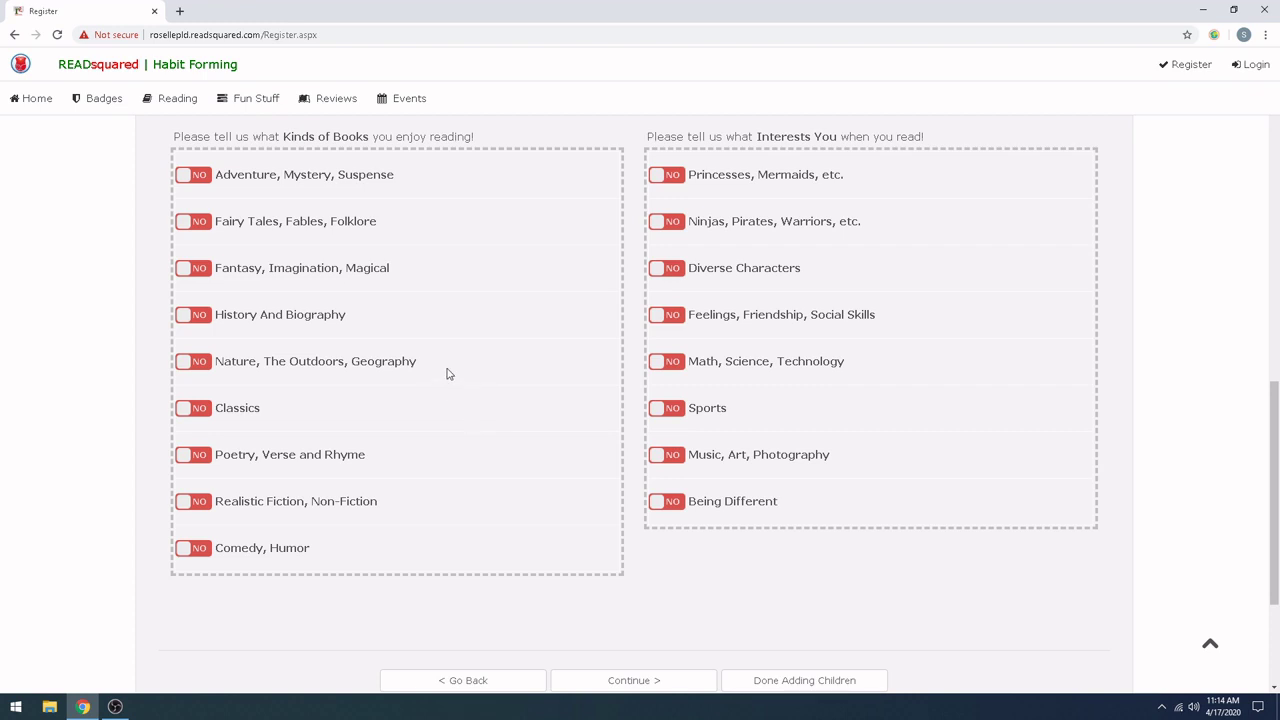
left_click(193, 228)
left_click(717, 281)
scroll(1180, 443, "down", 2)
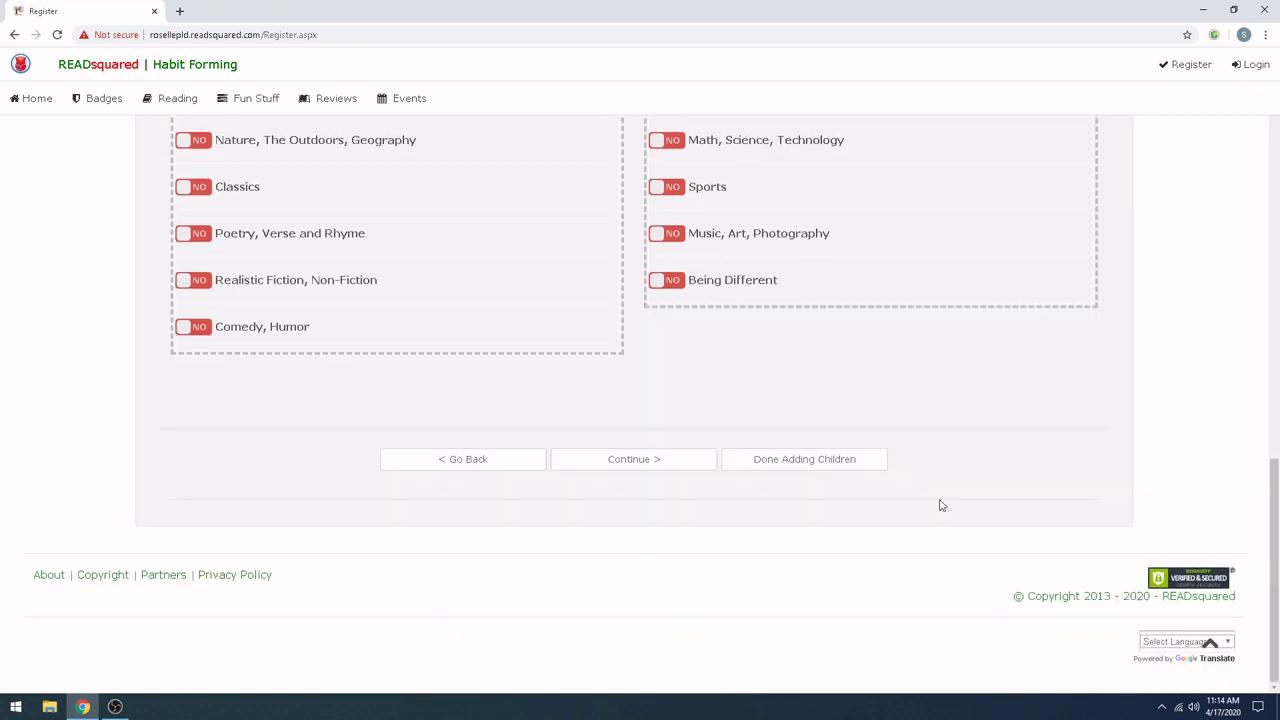
- Save the first child and autofill the second child's name, birth date and e-mail
left_click(645, 468)
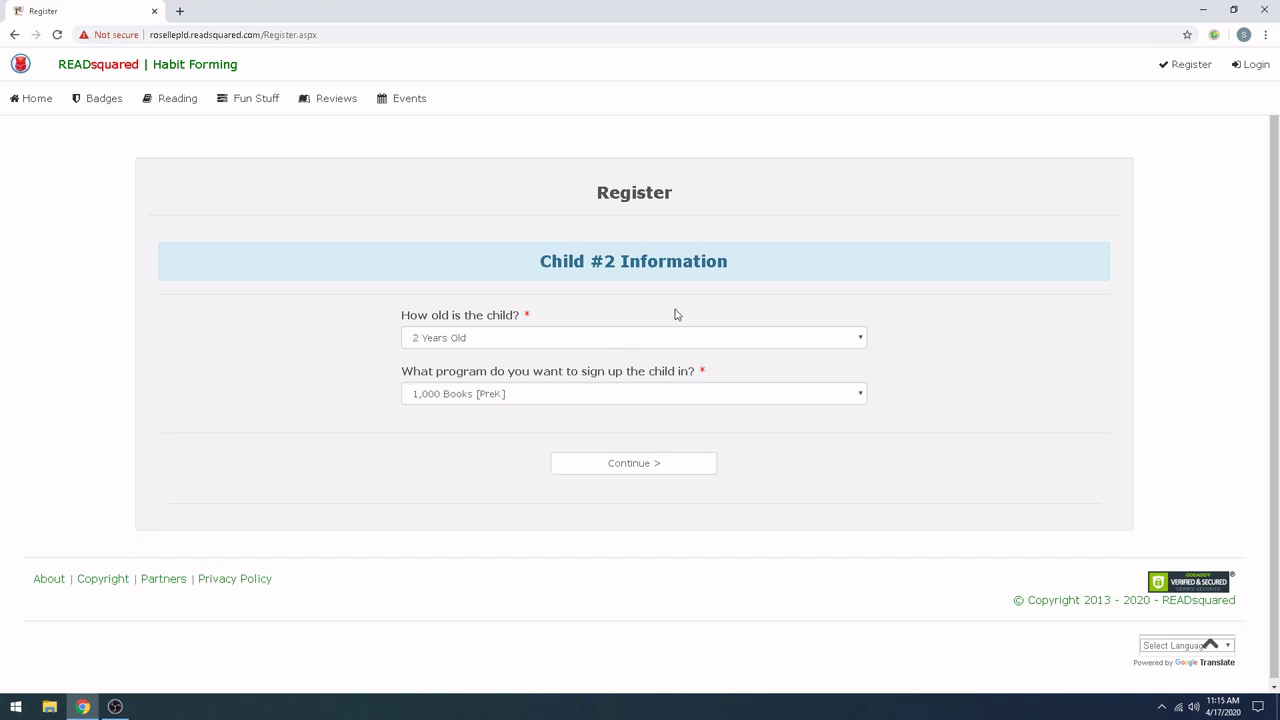
left_click(674, 470)
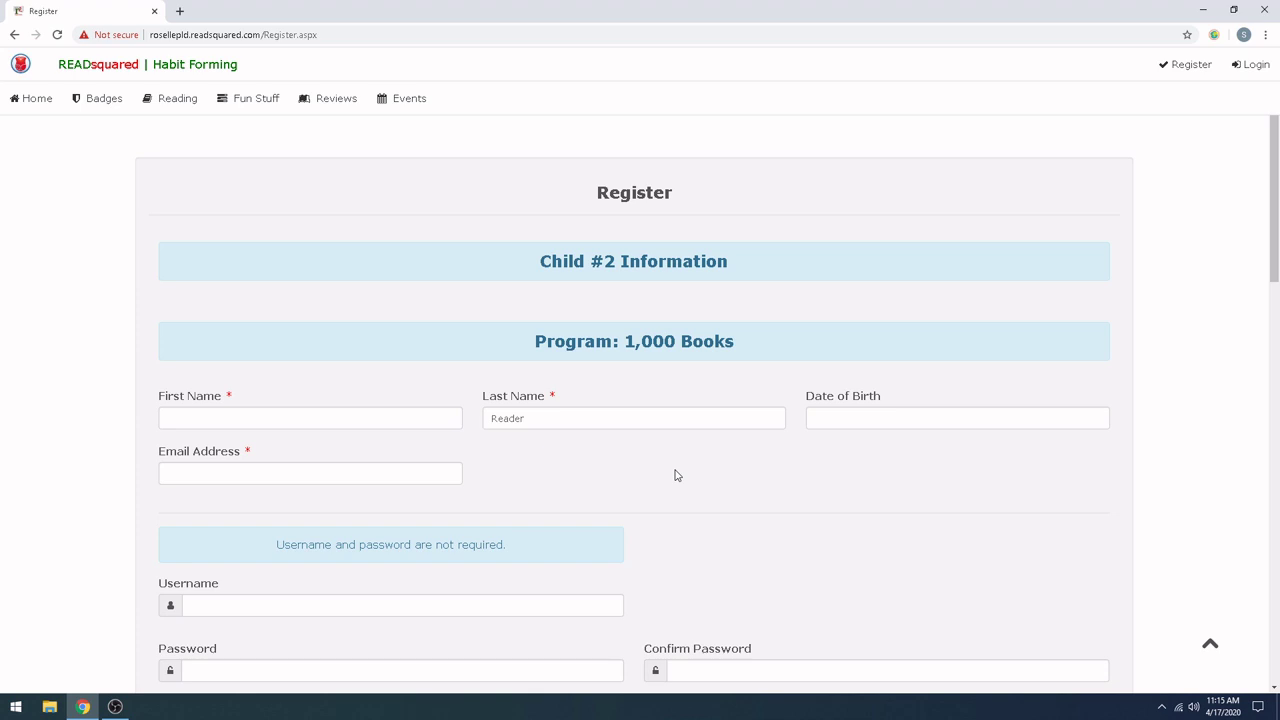
scroll(675, 475, "down", 2)
scroll(736, 549, "down", 3)
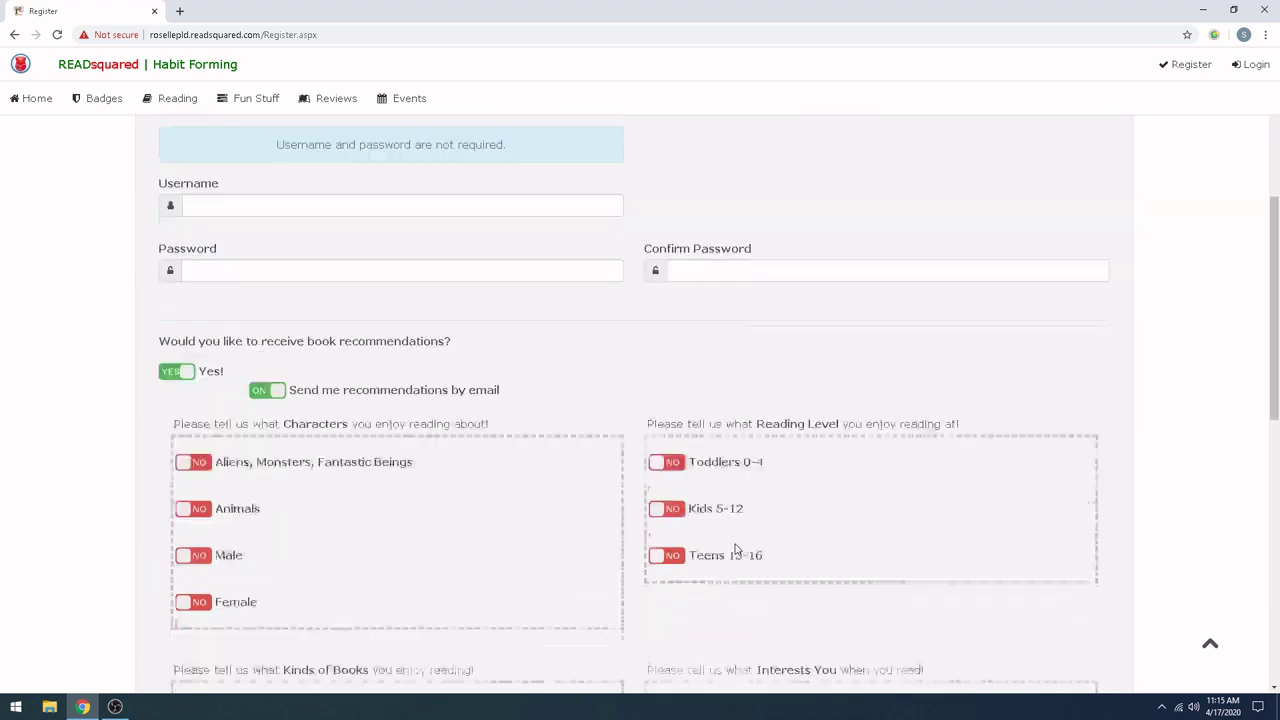
scroll(736, 549, "up", 5)
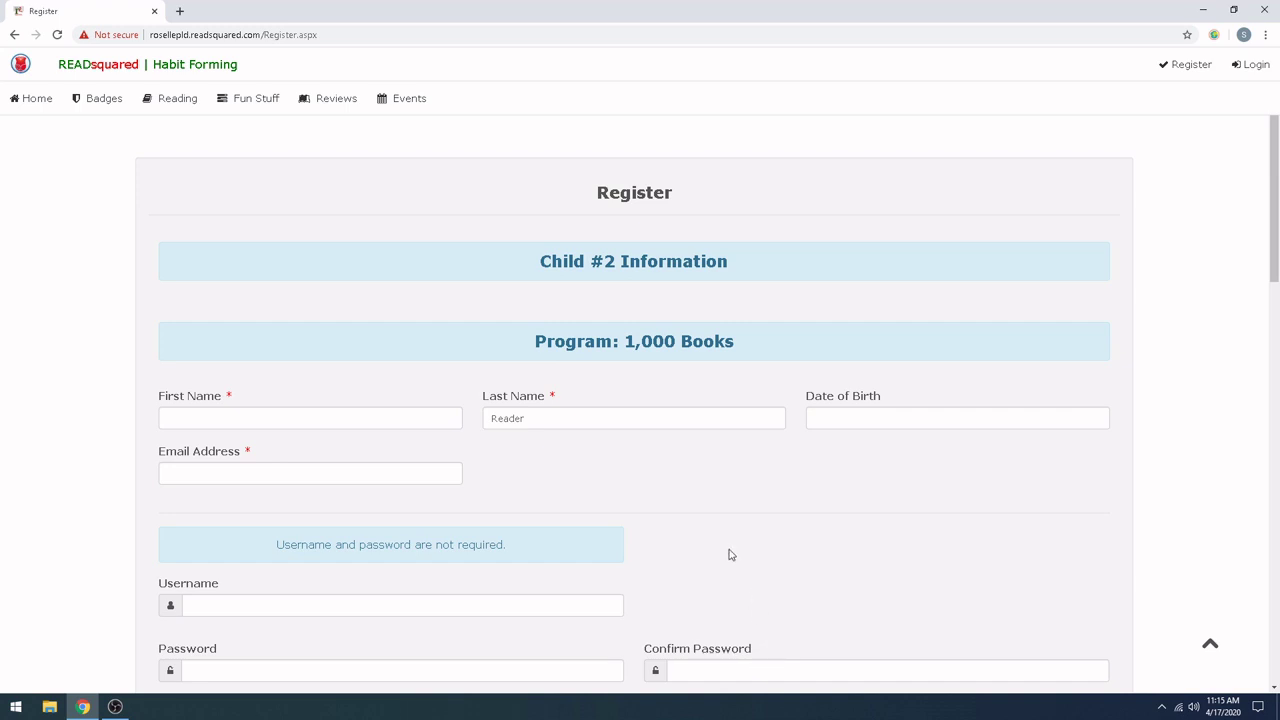
left_click(320, 417)
left_click(178, 505)
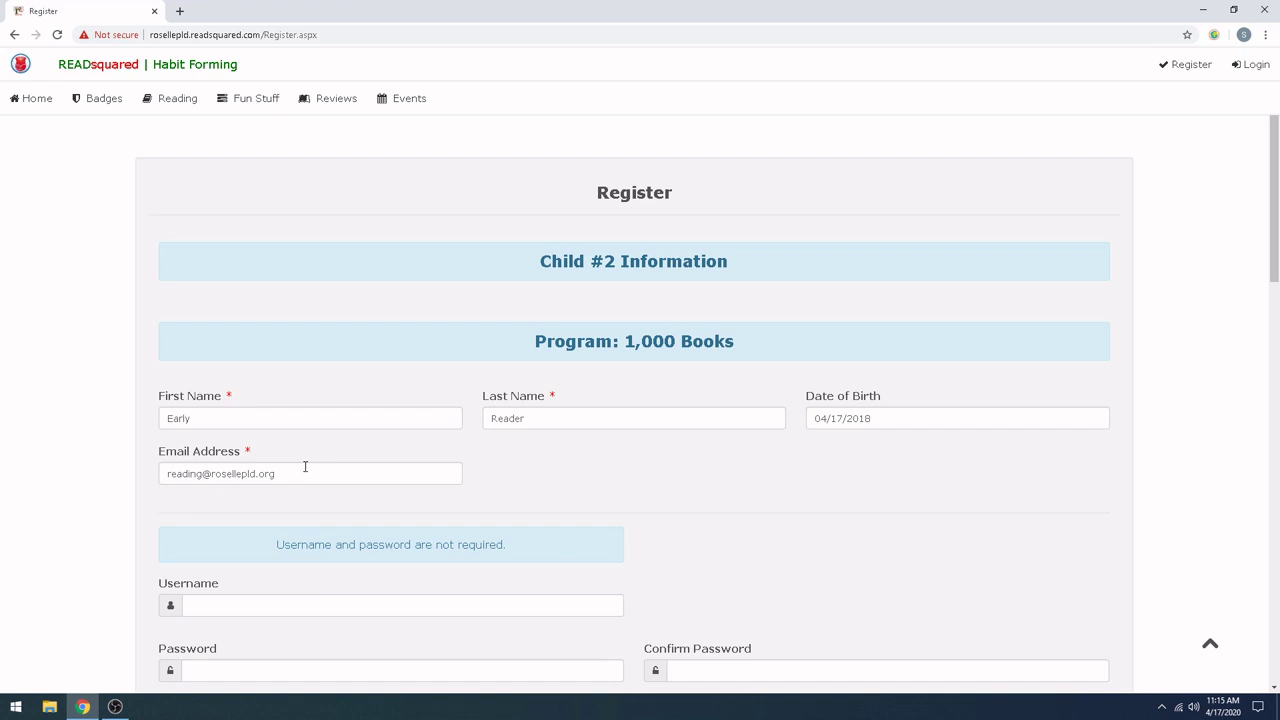
- Turn on Animals, Toddlers 0-4, Nature/Outdoors and Feelings/Friendship, then choose Done Adding Children
scroll(305, 466, "down", 2)
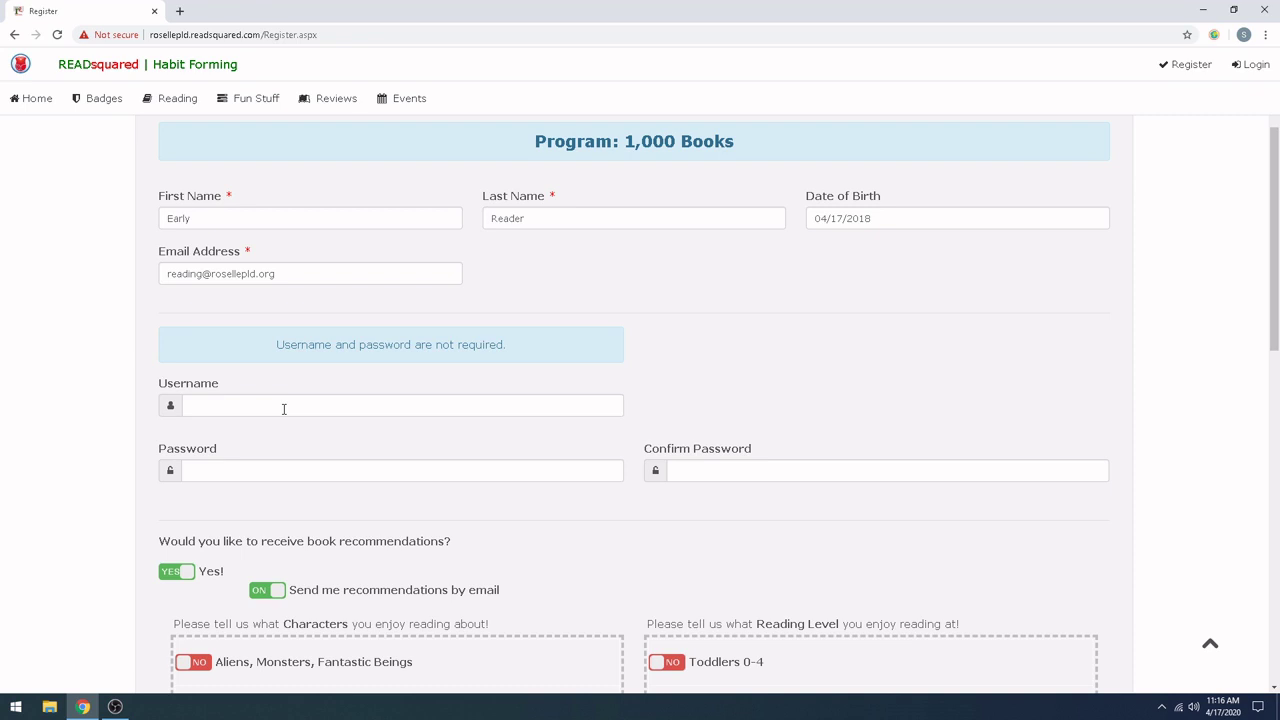
scroll(283, 409, "down", 3)
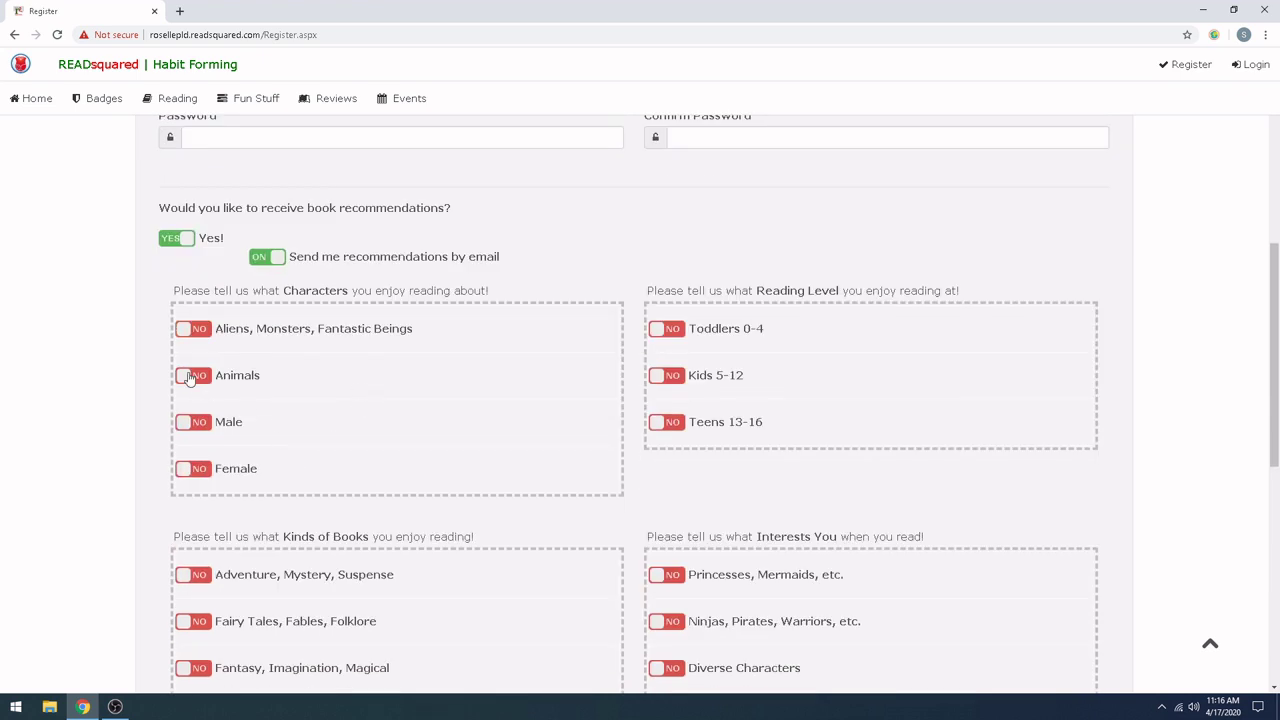
left_click(190, 377)
left_click(667, 333)
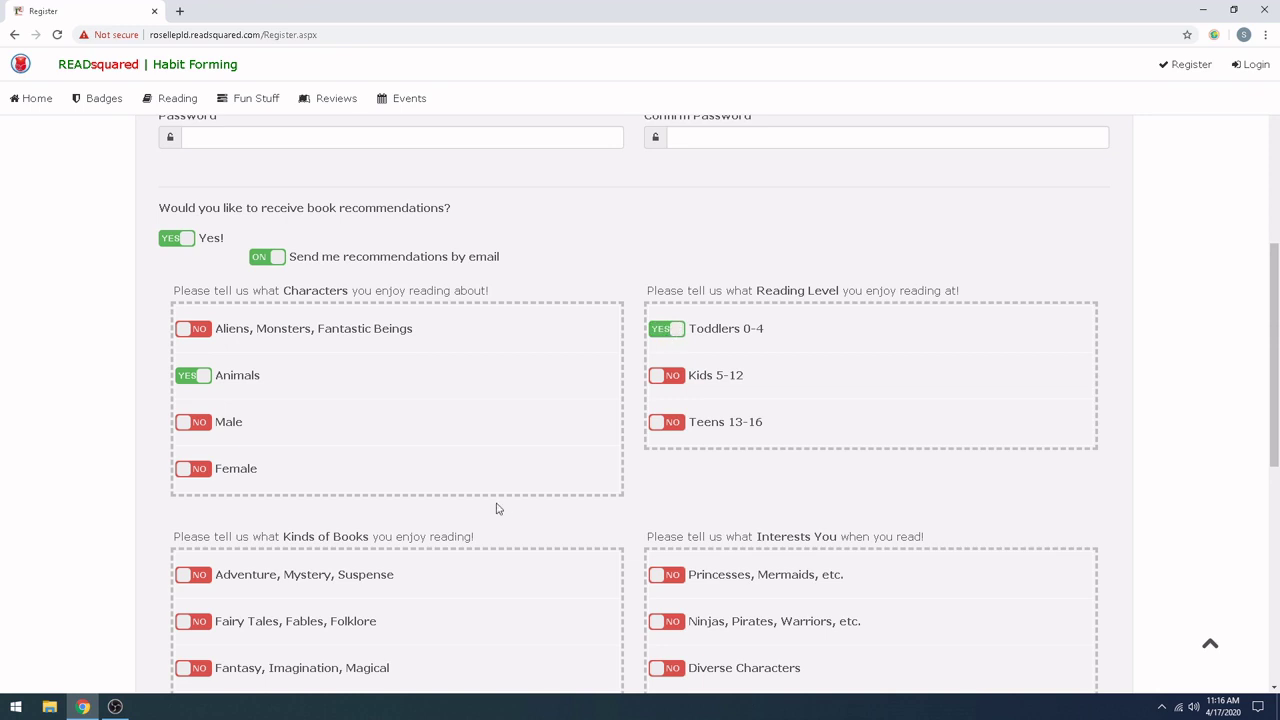
scroll(497, 509, "down", 3)
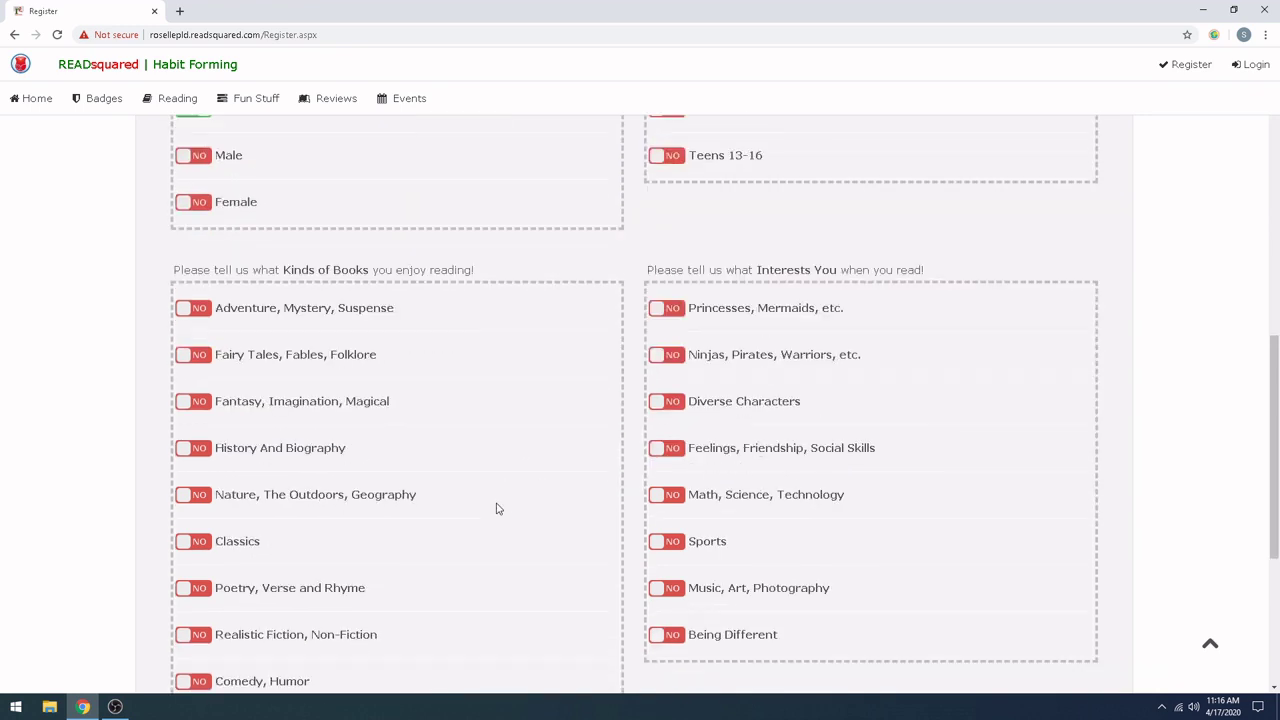
left_click(298, 505)
left_click(725, 452)
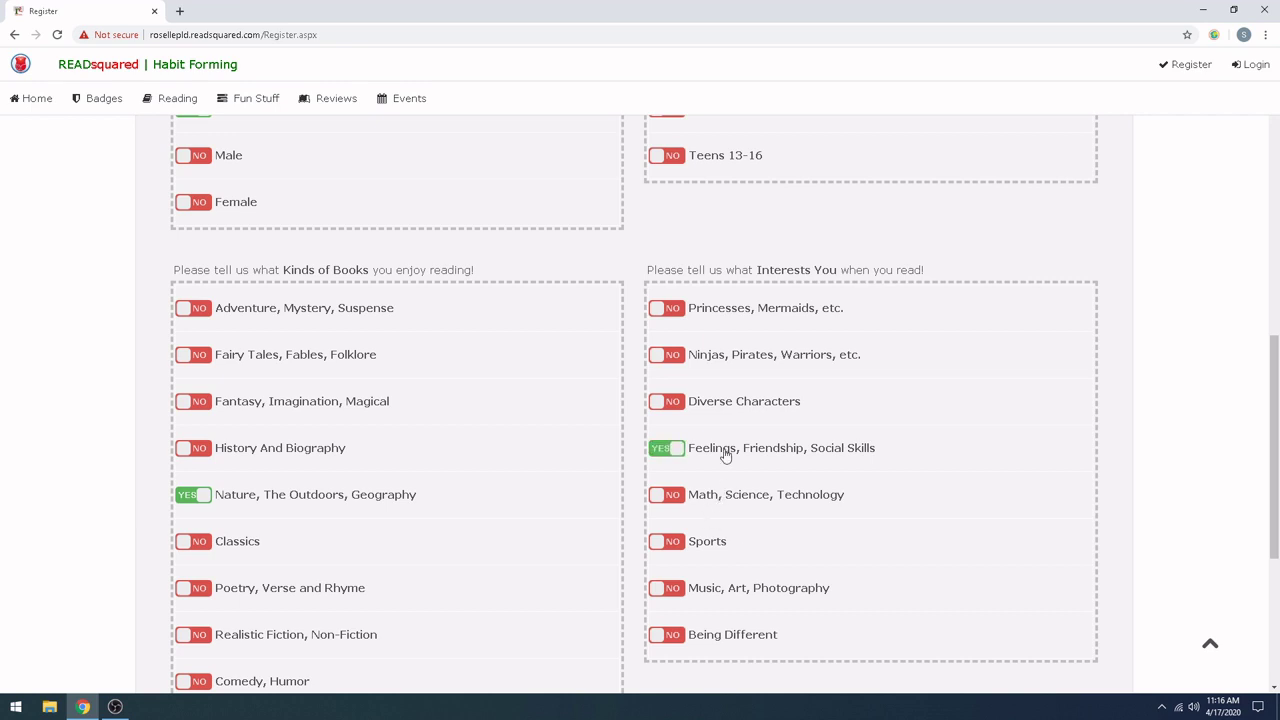
scroll(725, 452, "down", 4)
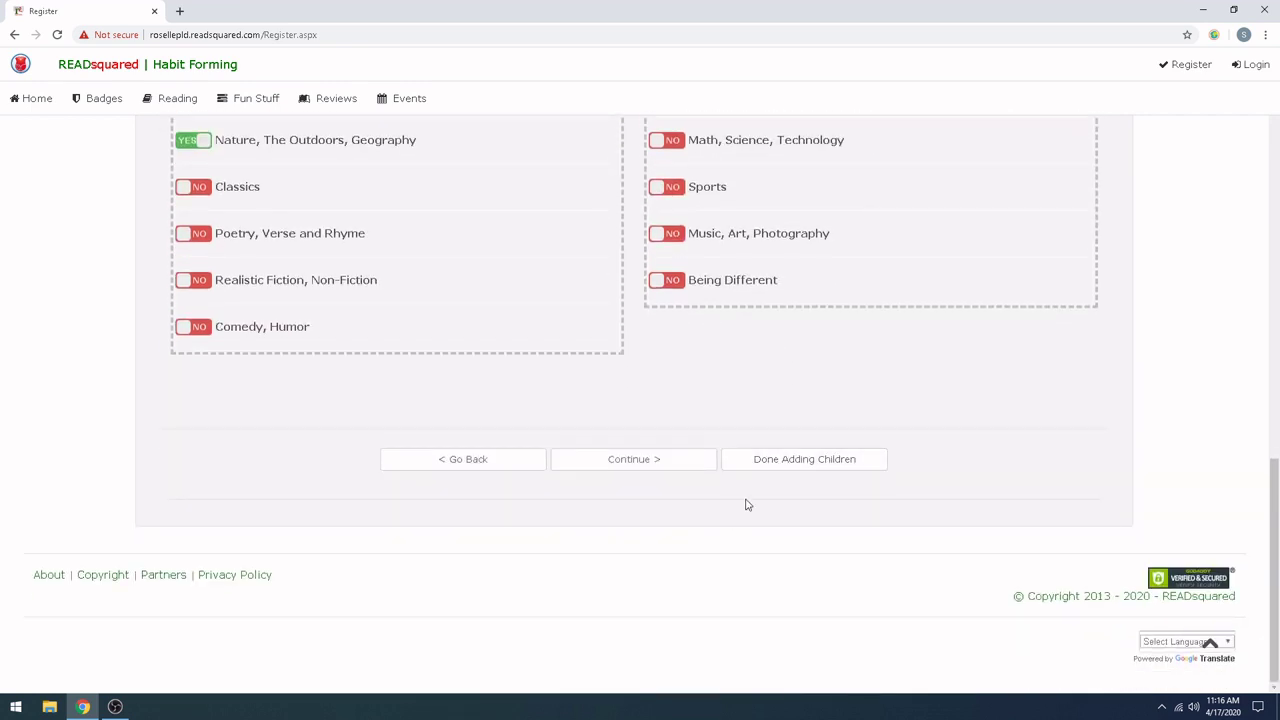
left_click(805, 460)
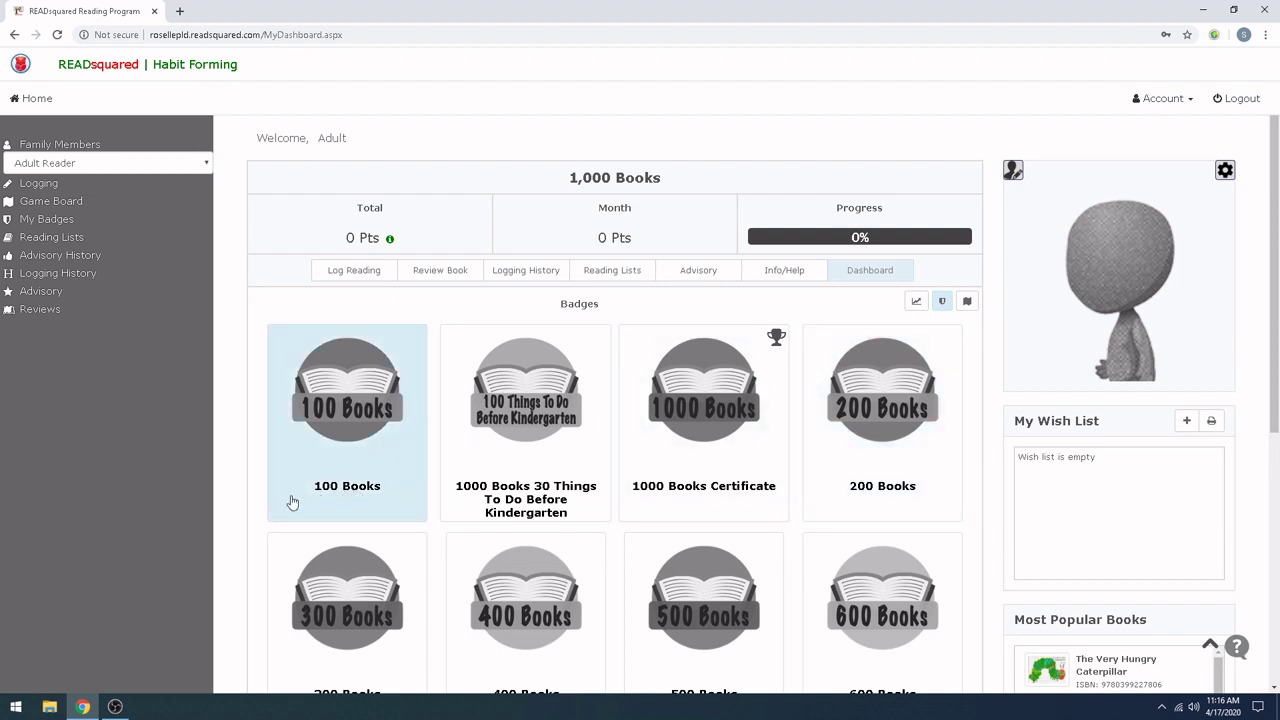
- Scroll through the badge grid from 100 Books to 900 Books and back up
scroll(520, 611, "down", 3)
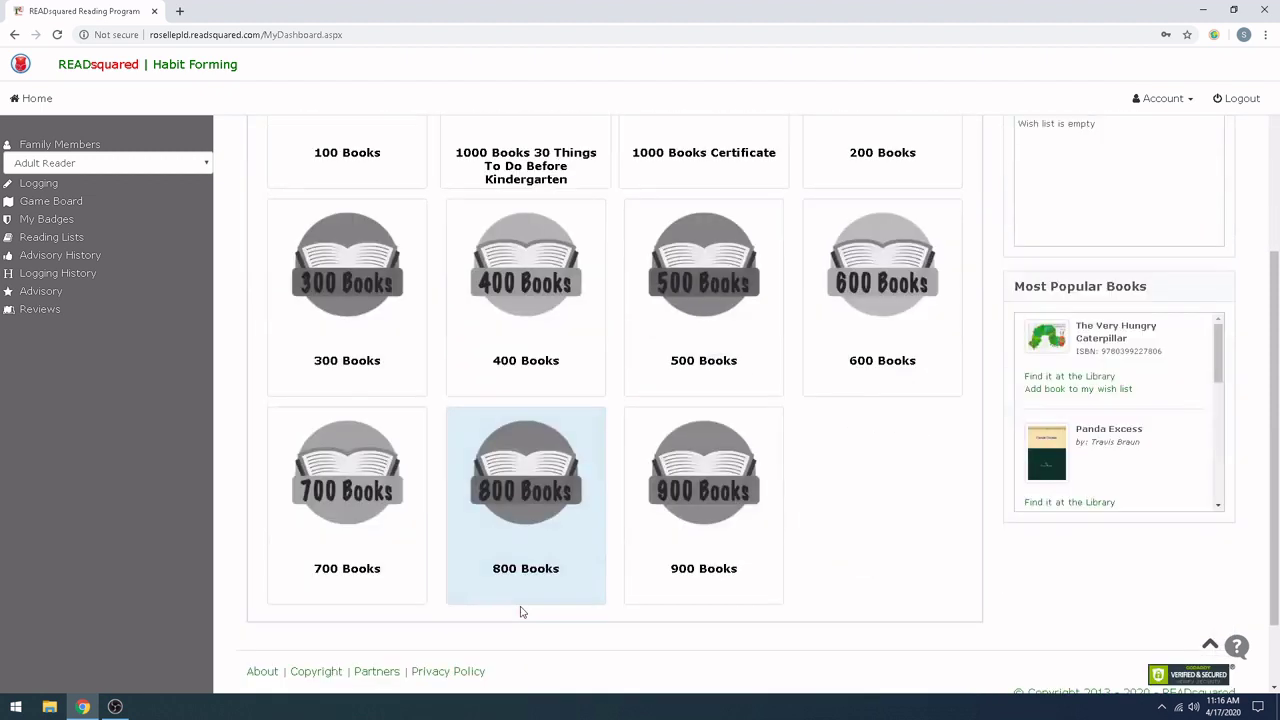
scroll(530, 633, "up", 4)
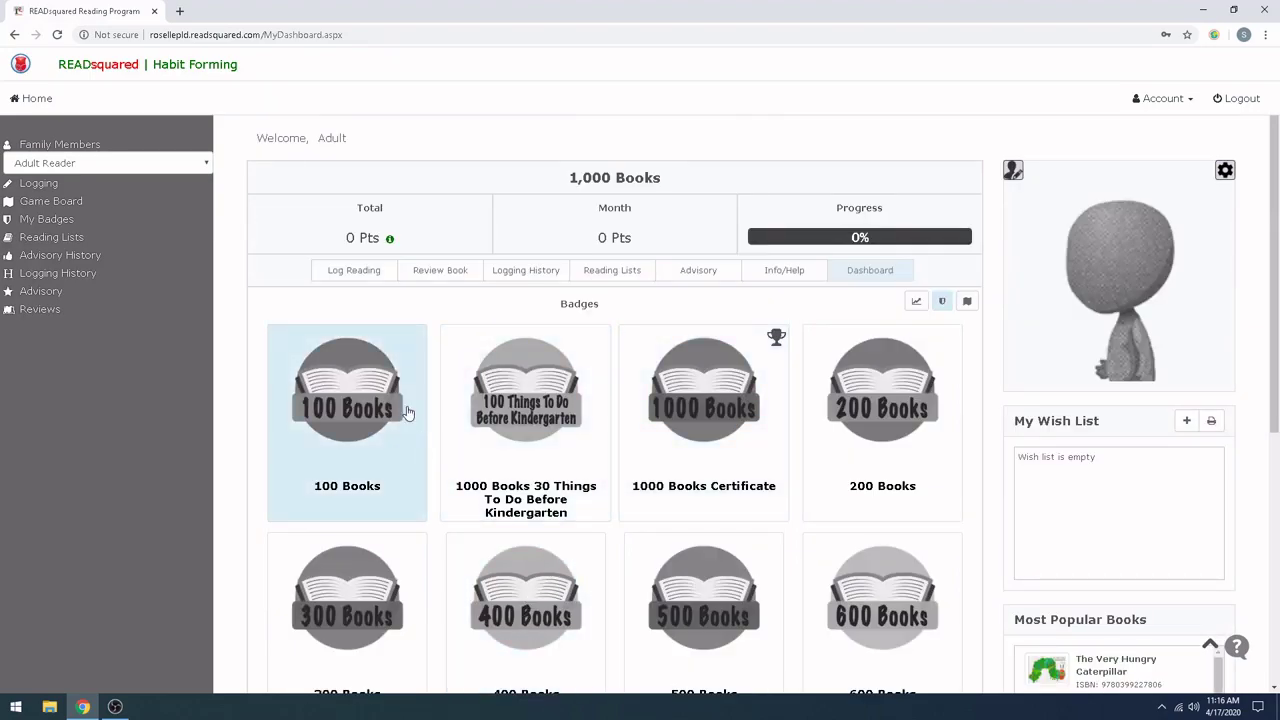
- Start a reading log for 'But Not The Hippopotamus' by Sandra Boynton
left_click(376, 278)
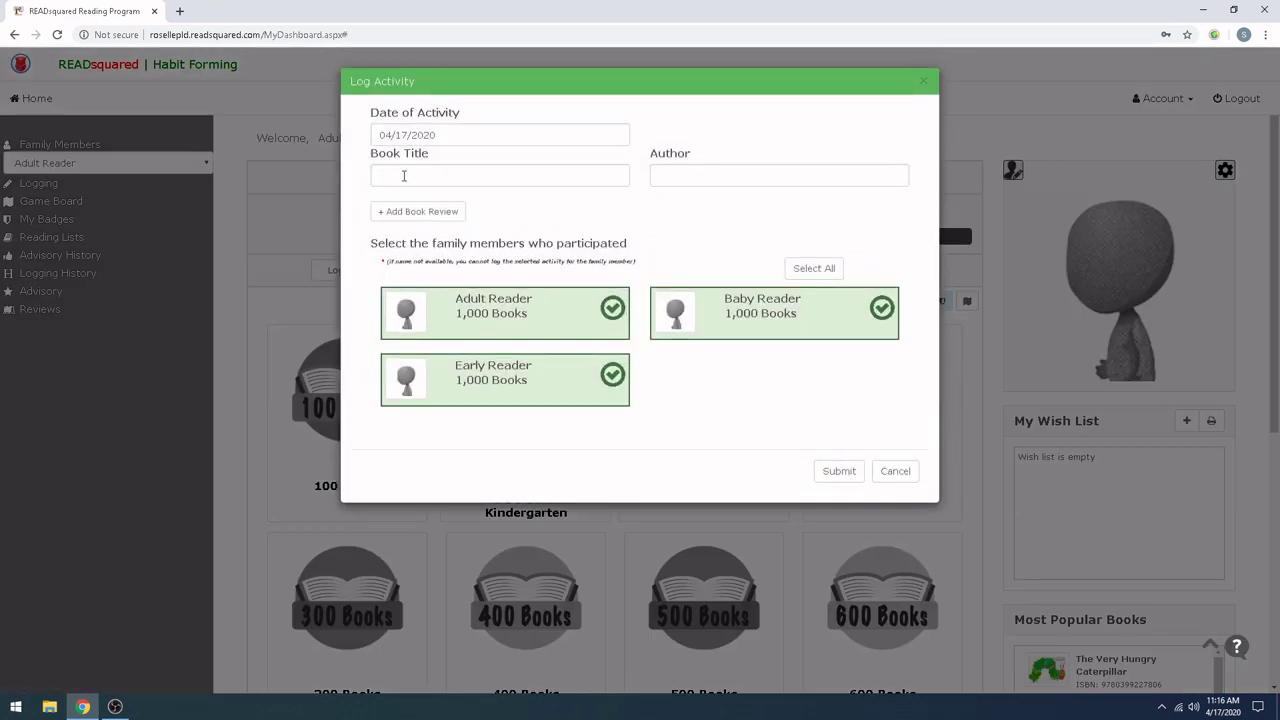
left_click(431, 180)
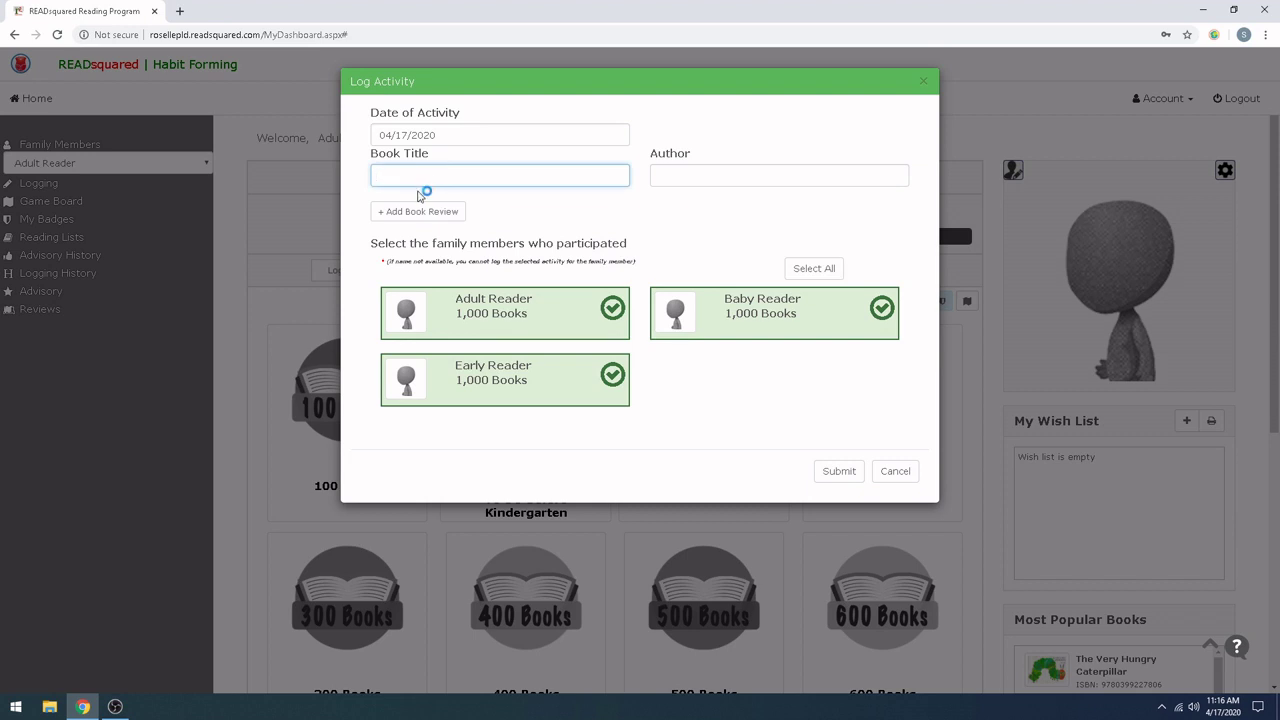
type("But Not")
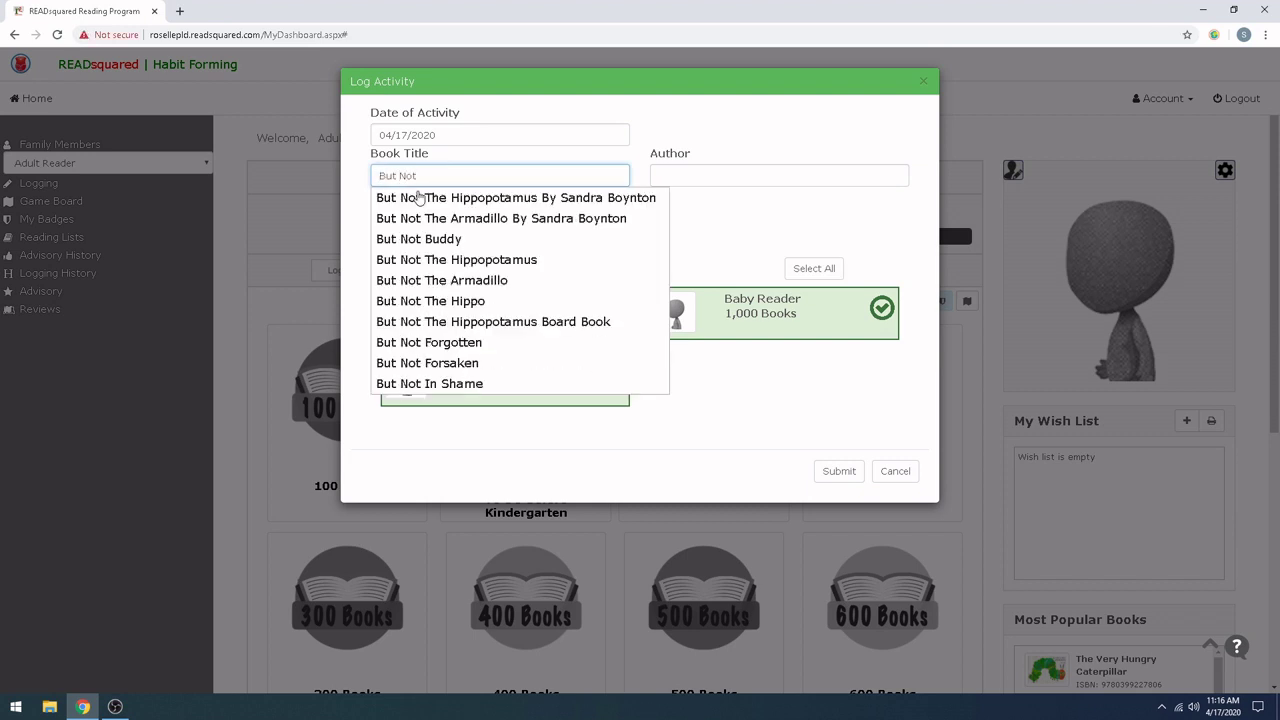
left_click(460, 258)
left_click(670, 177)
type("Sandra Boynton")
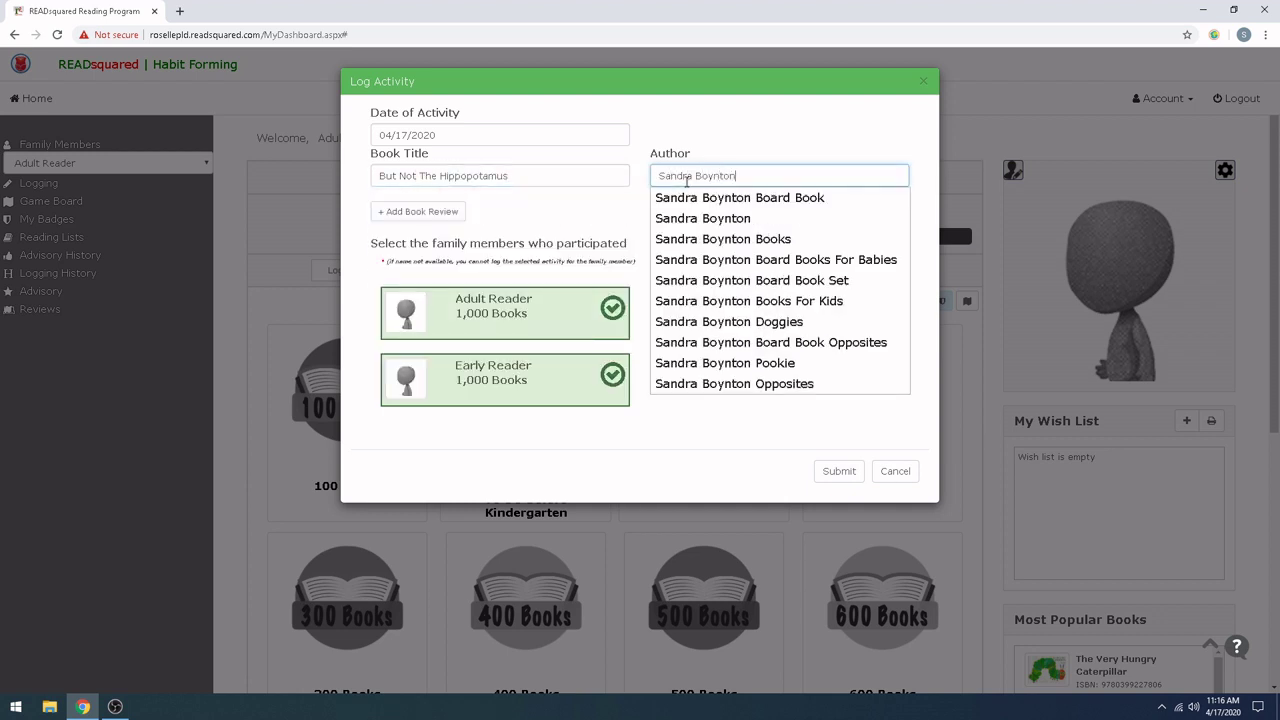
left_click(614, 220)
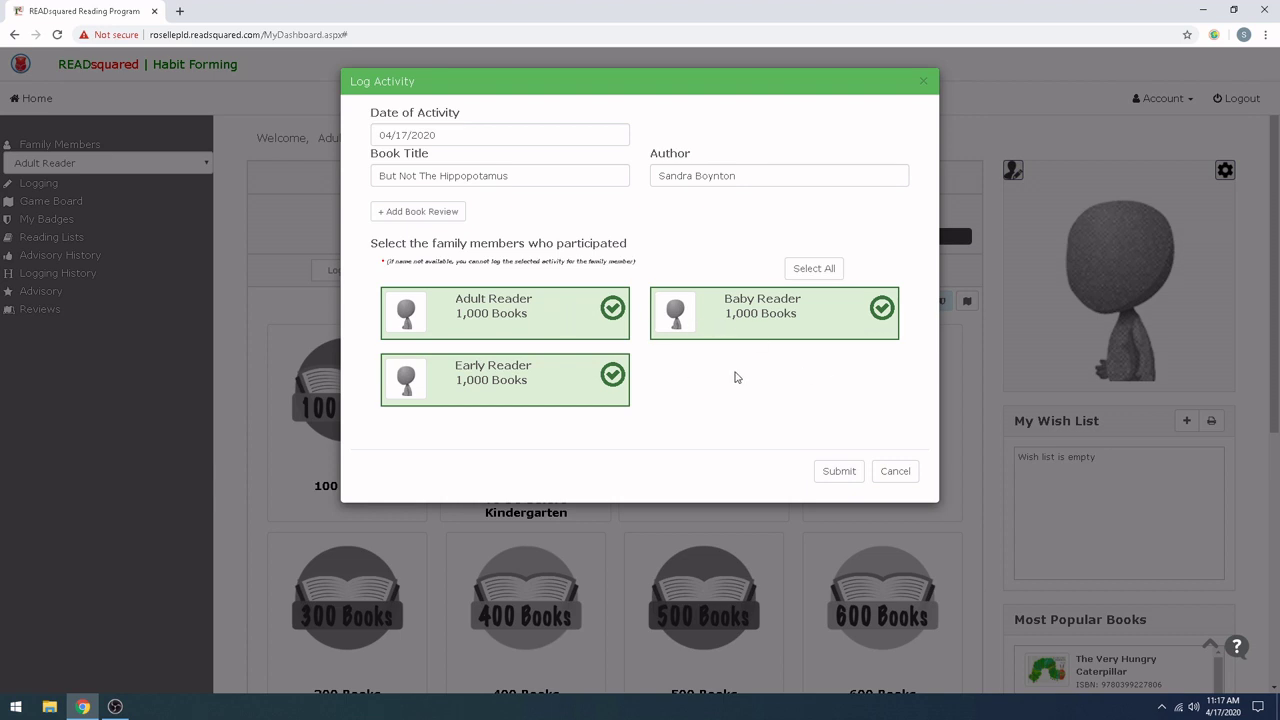
- Uncheck Adult Reader and Early Reader and submit the log for Baby Reader
left_click(613, 310)
left_click(613, 385)
left_click(840, 469)
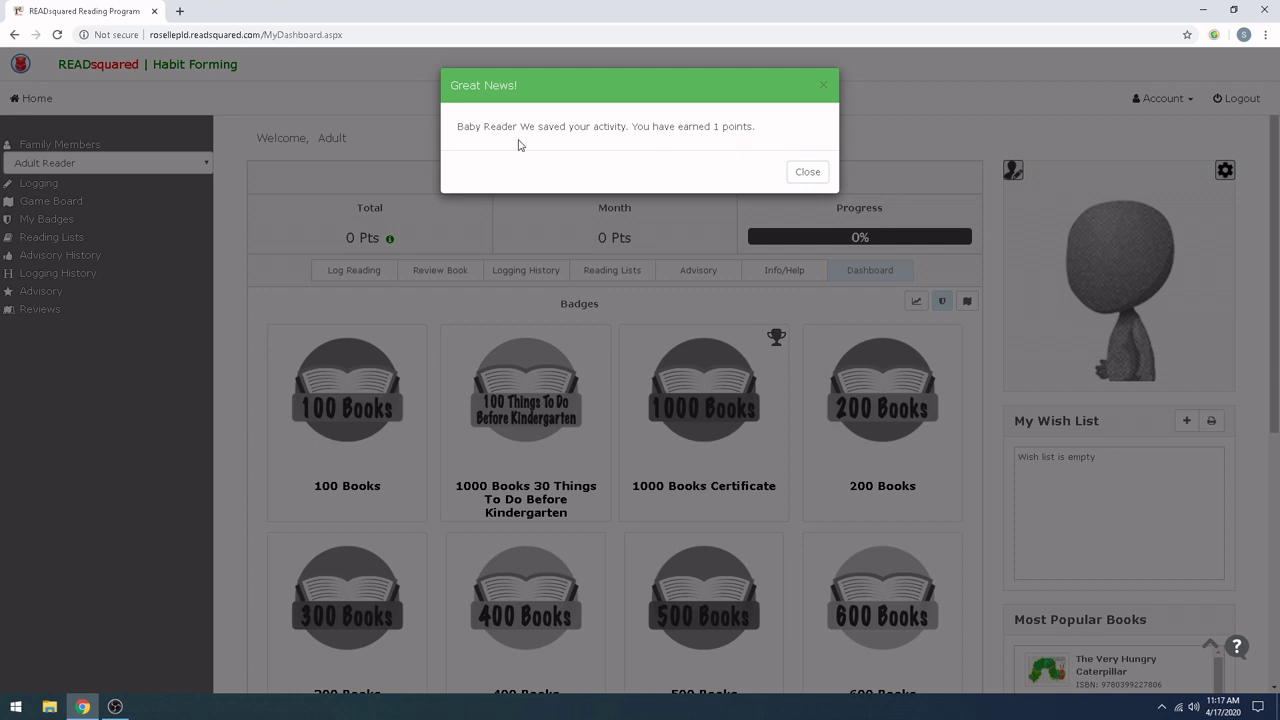
- Close the Great News confirmation and cancel the Enter Book Review dialog
left_click(810, 174)
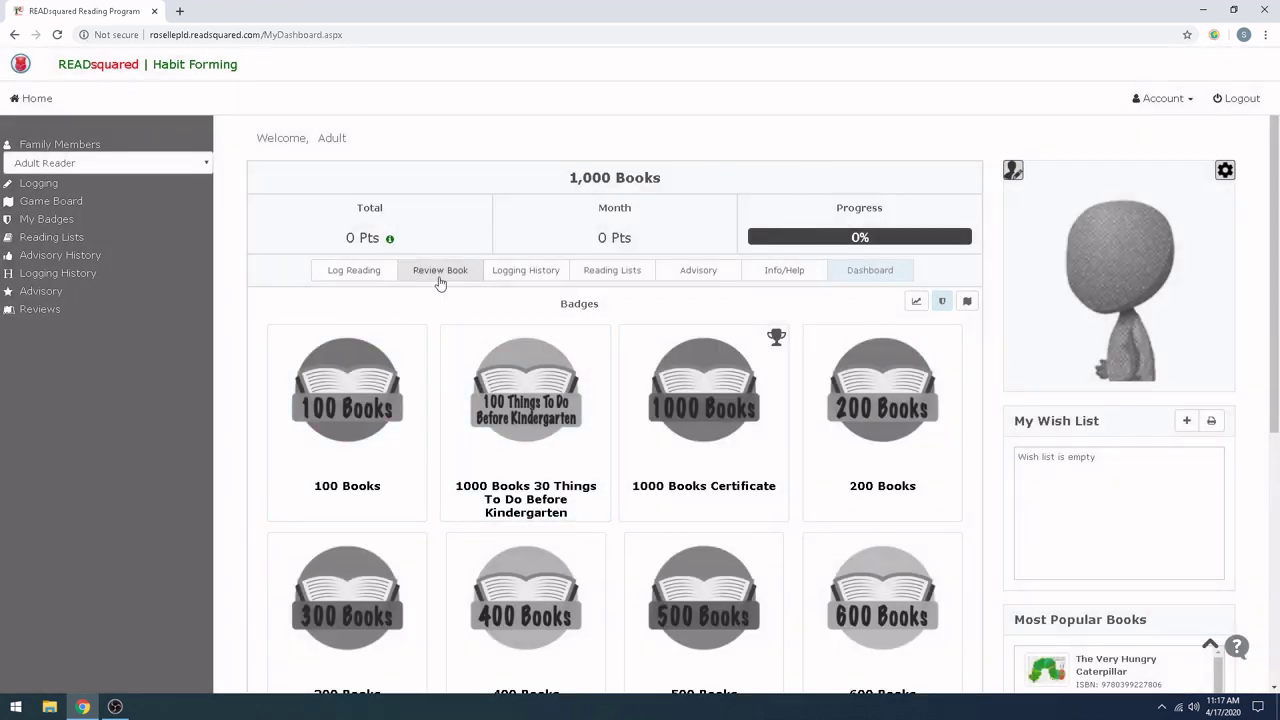
left_click(439, 282)
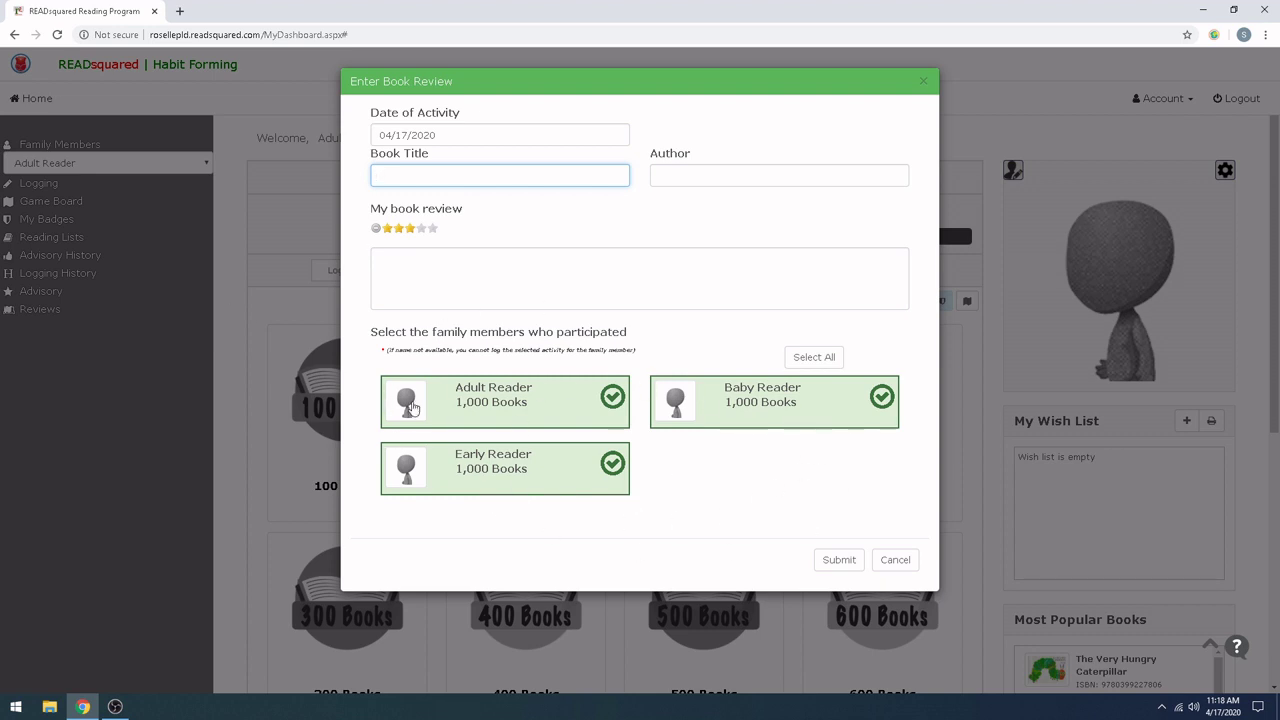
left_click(885, 559)
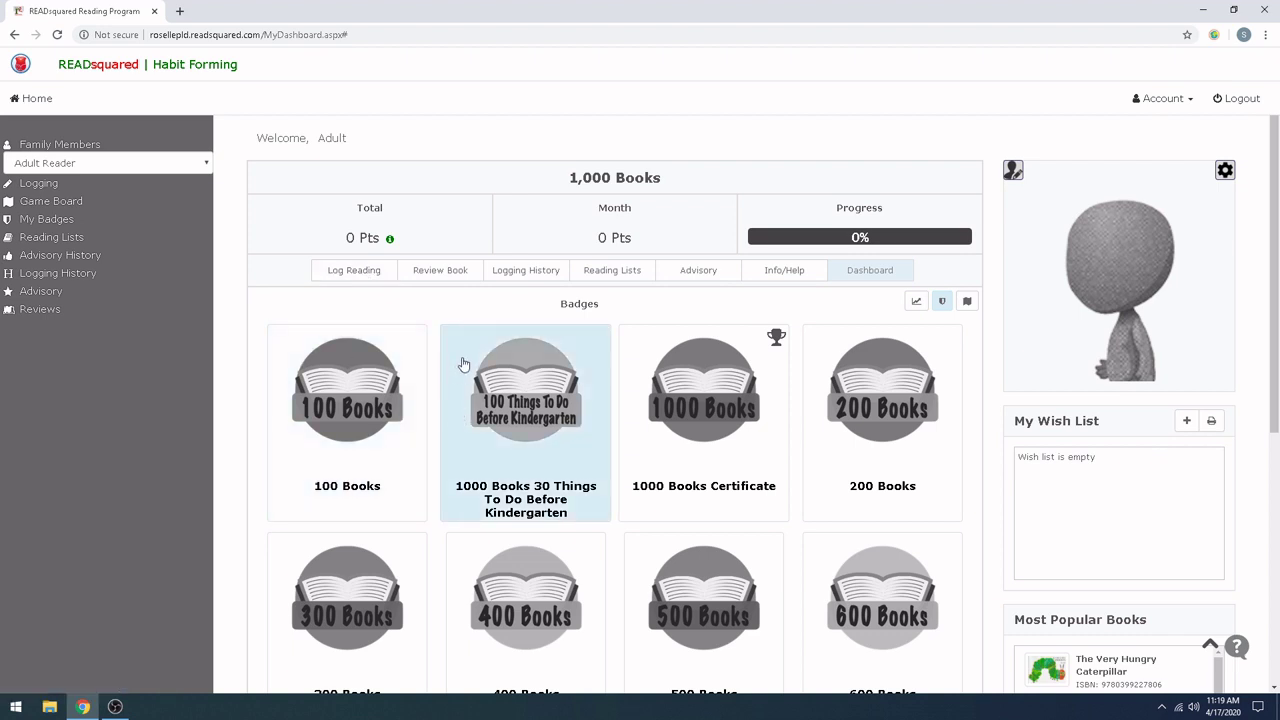
scroll(463, 364, "down", 3)
scroll(463, 362, "up", 3)
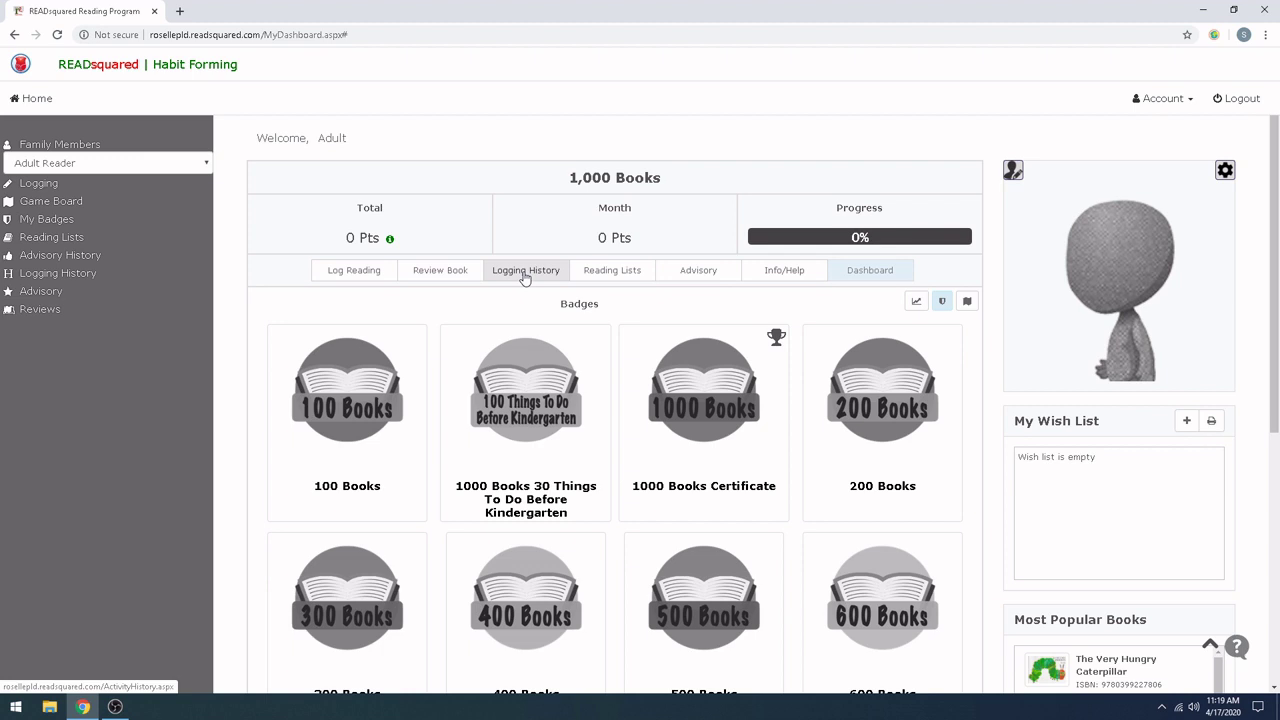
- Show Logging History filtered to the Baby family member
left_click(525, 272)
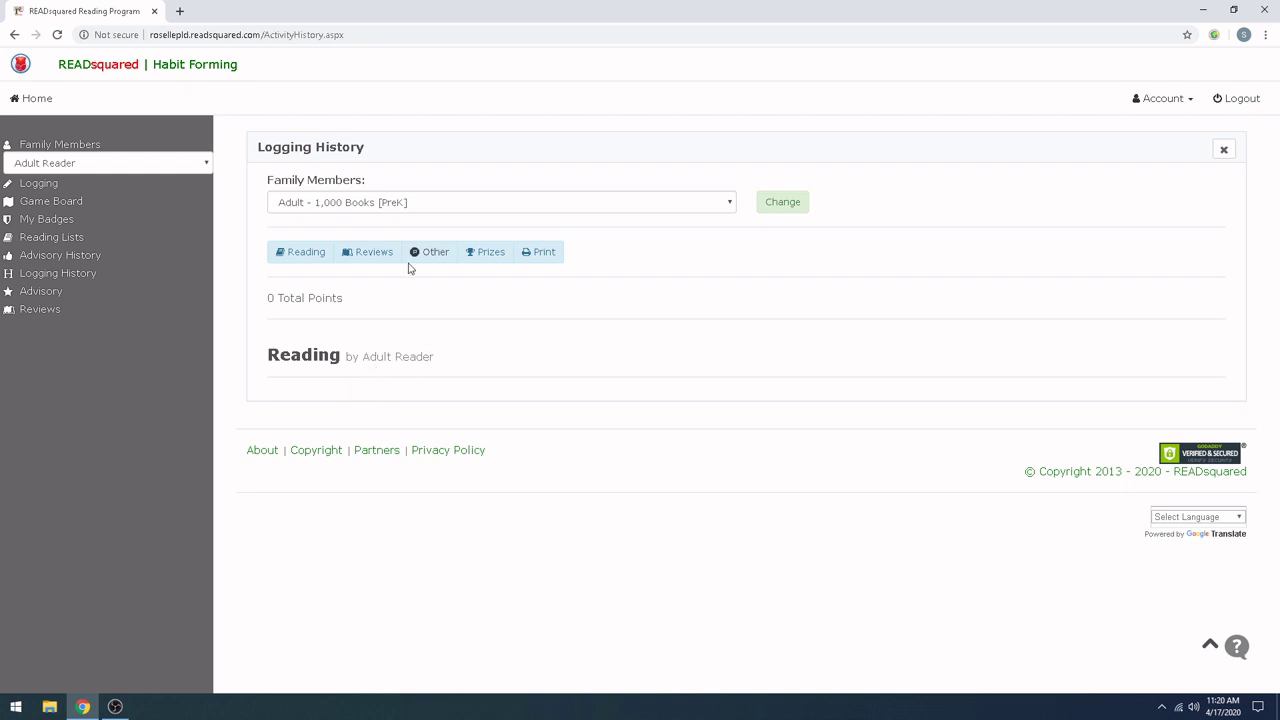
left_click(438, 205)
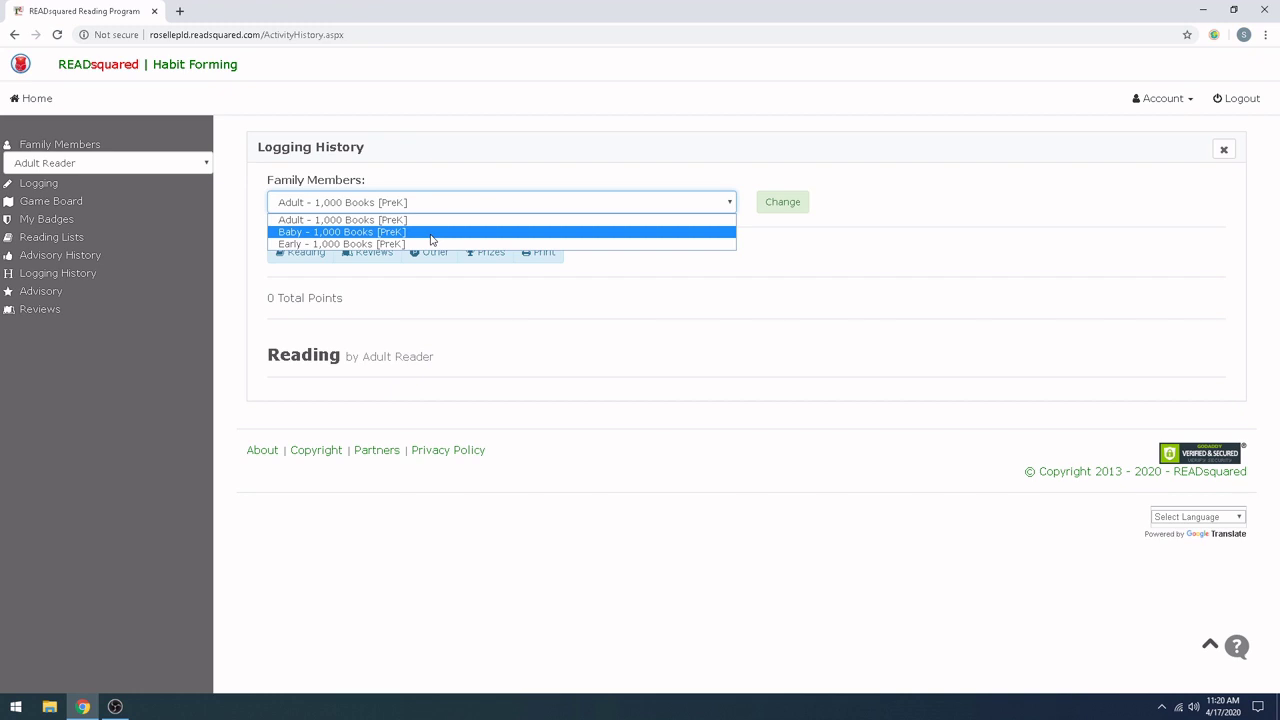
left_click(431, 234)
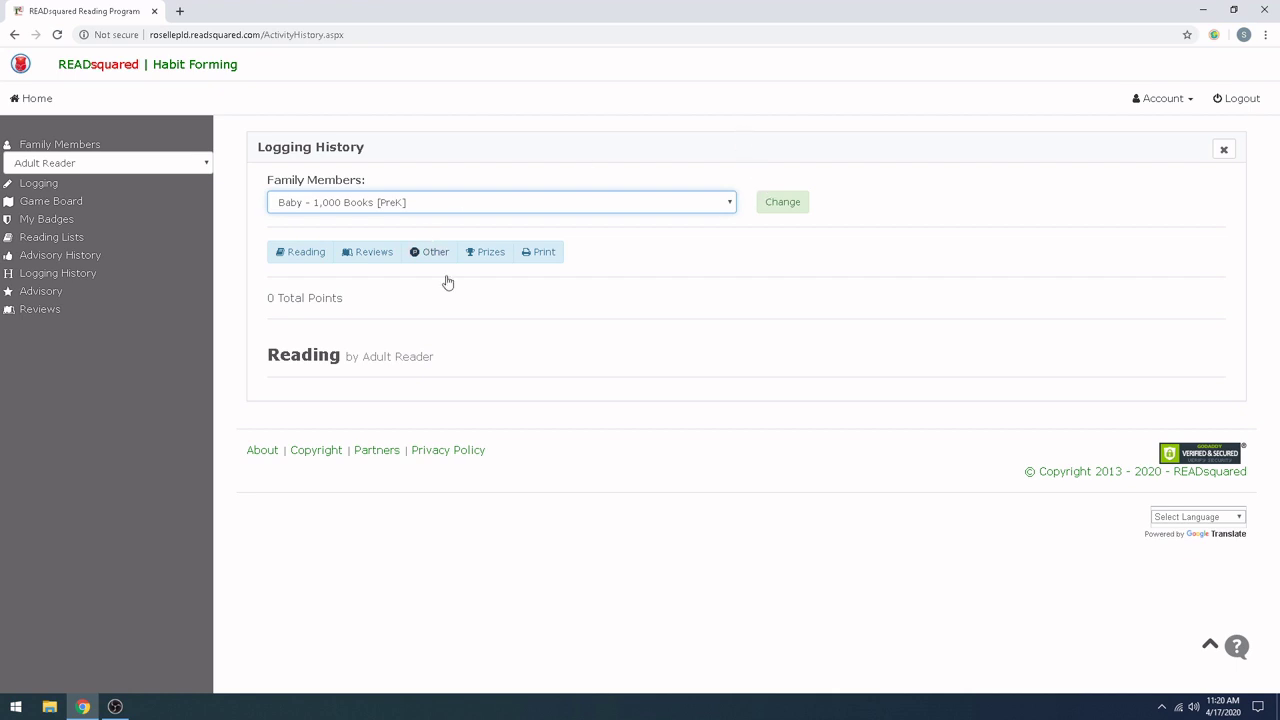
left_click(790, 204)
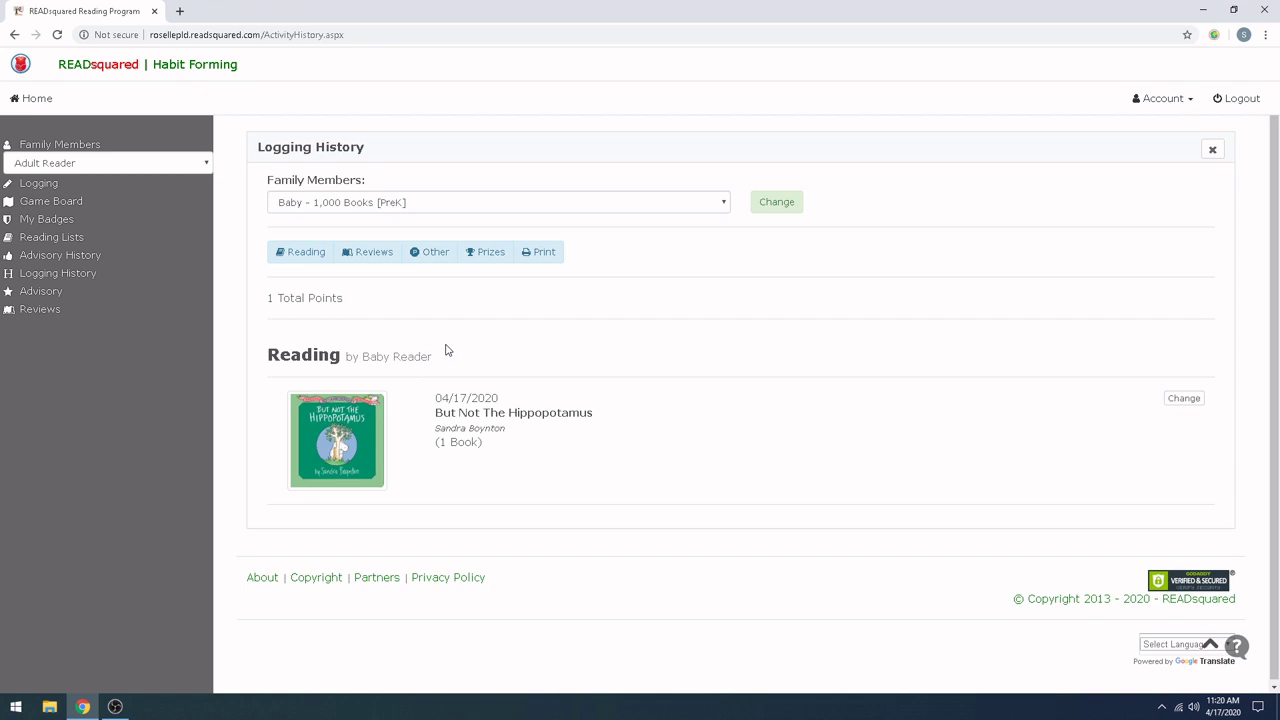
- Show Baby Reader's empty Prizes Won list, then cancel its print preview and close the blank window
left_click(499, 259)
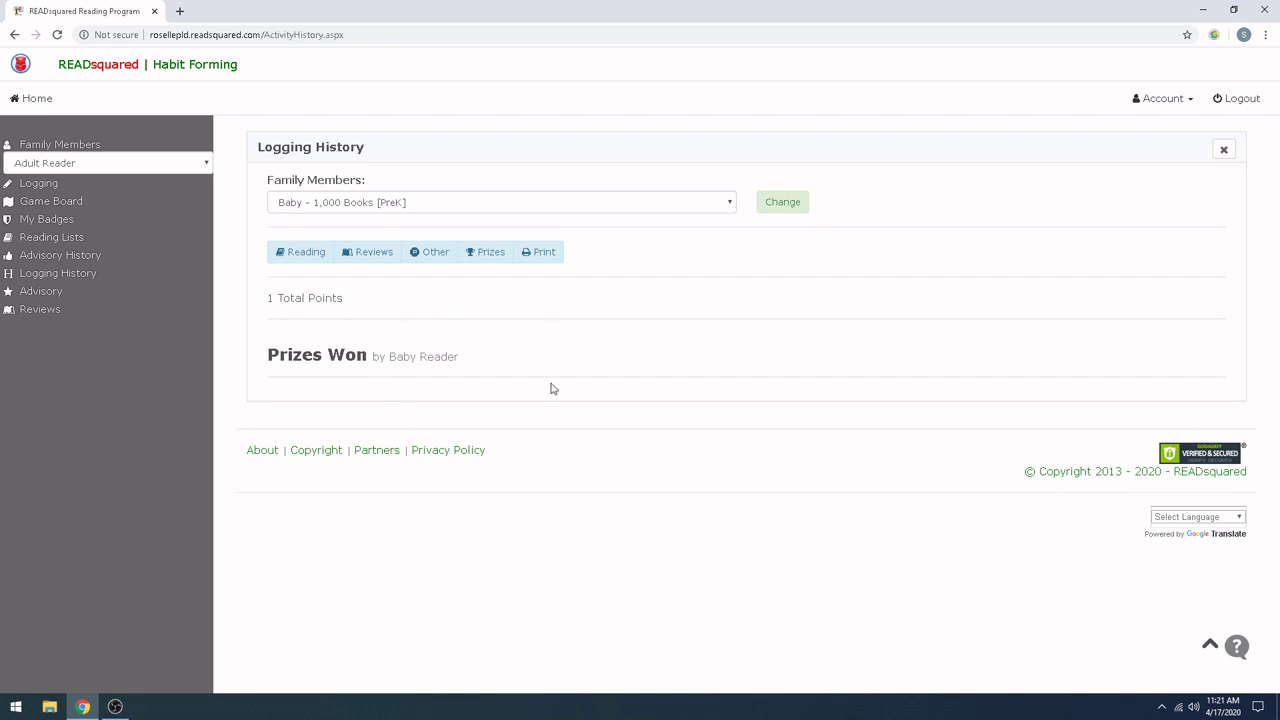
left_click(537, 254)
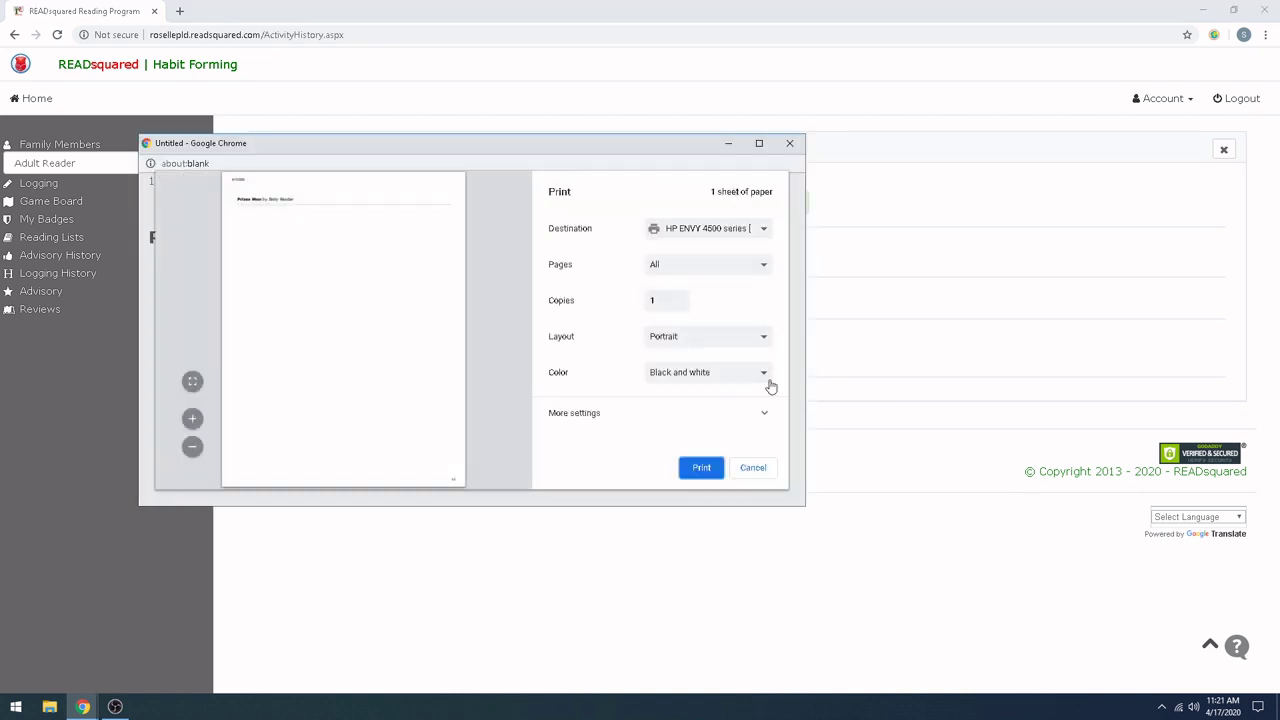
left_click(763, 471)
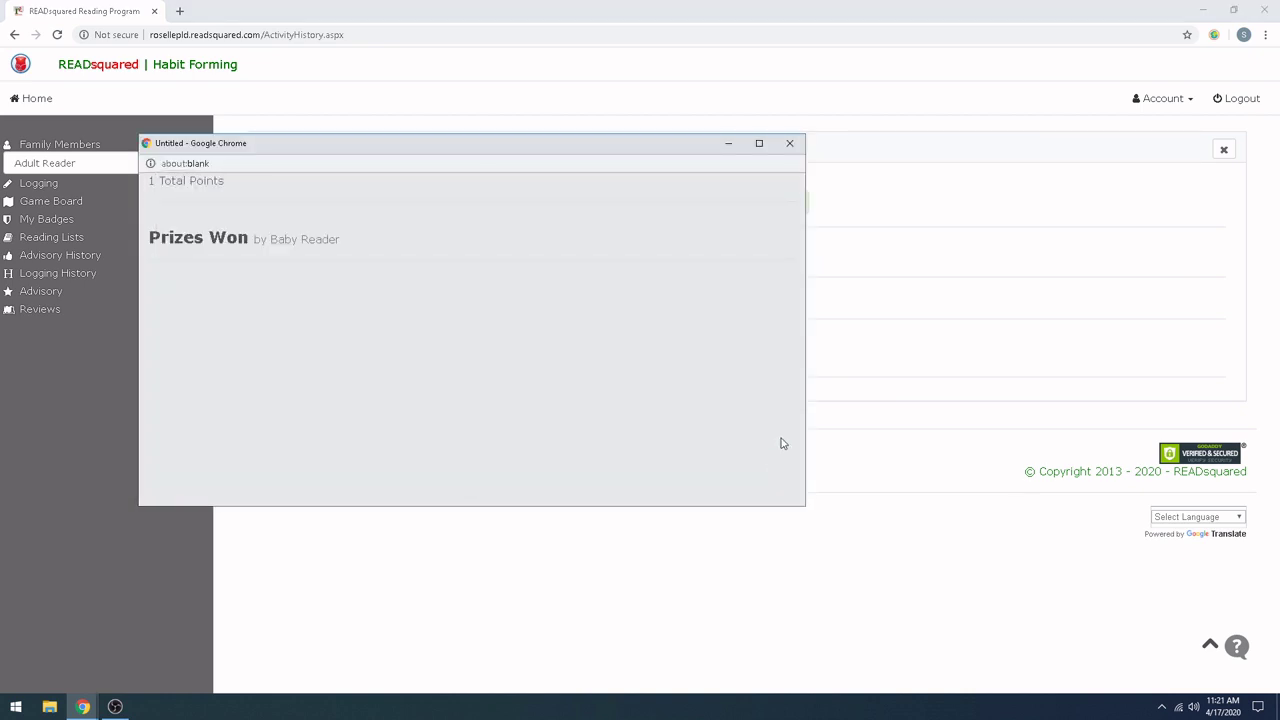
left_click(789, 143)
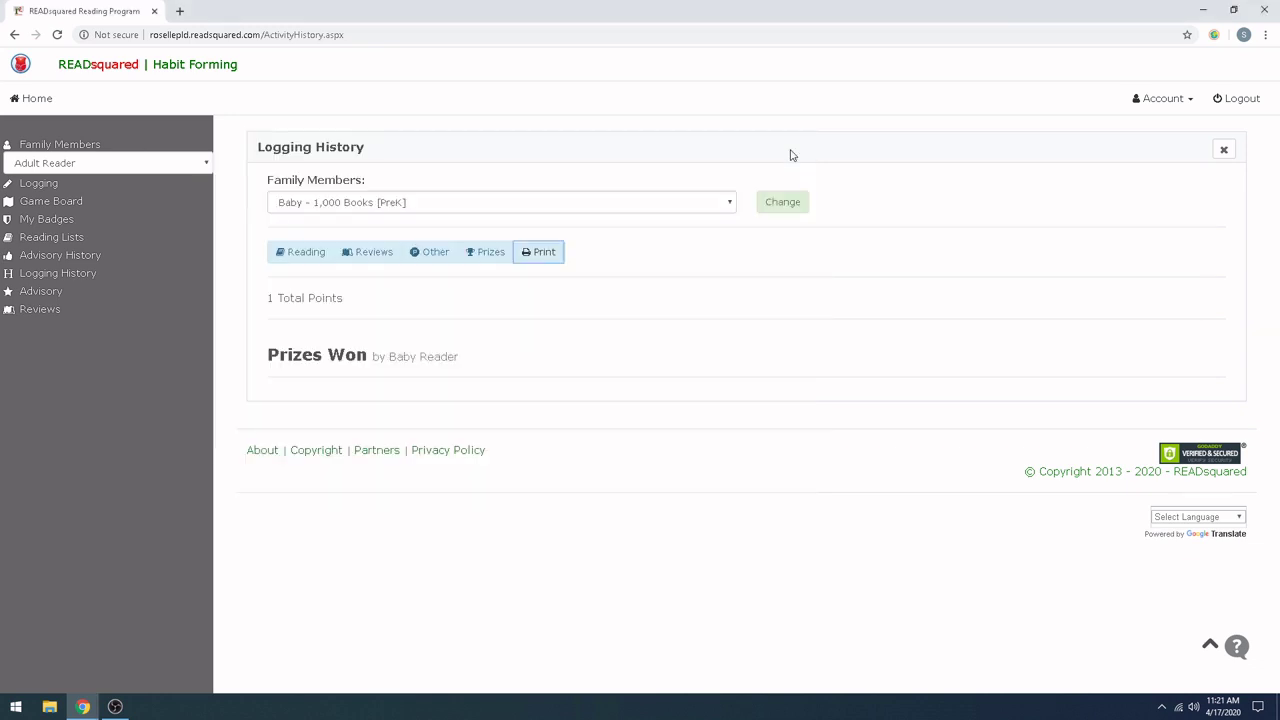
- Return to MyDashboard, now showing Early Reader's 1,000 Books badges at 0 Pts
left_click(1224, 148)
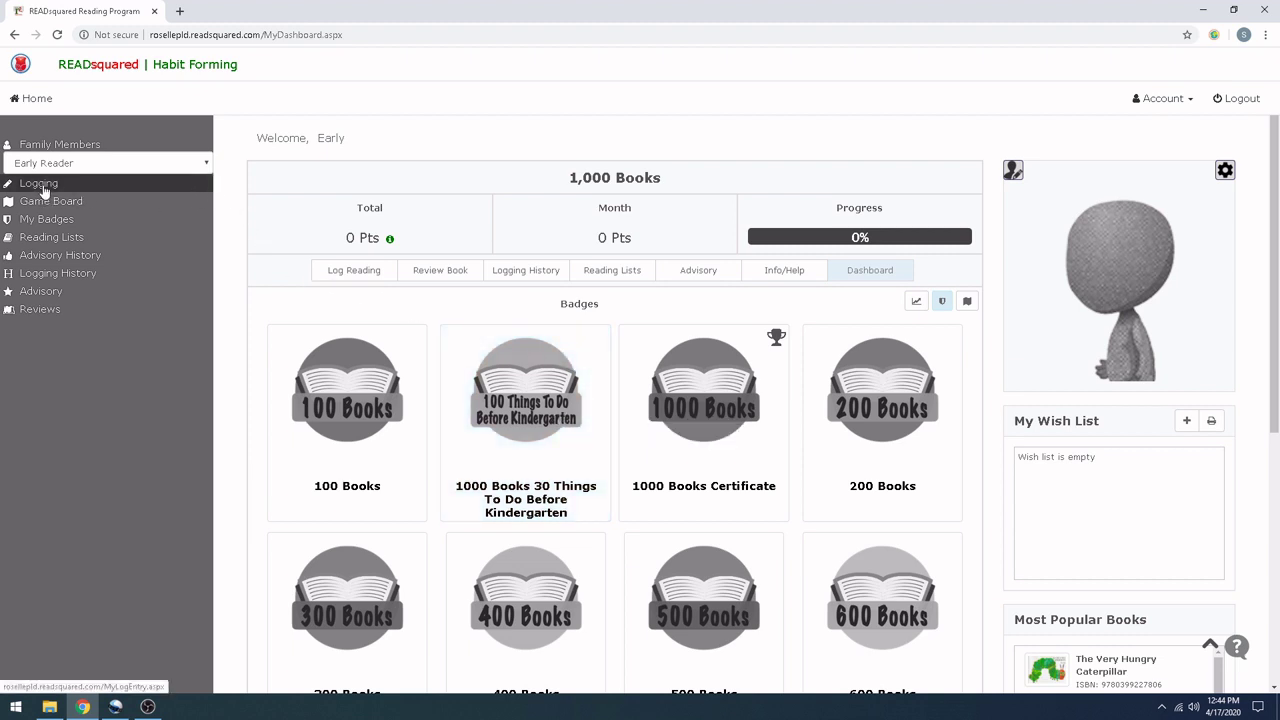
- Open Early Reader's 30 Things To Do Before Kindergarten mission and scroll down to Watch a sunset
left_click(40, 184)
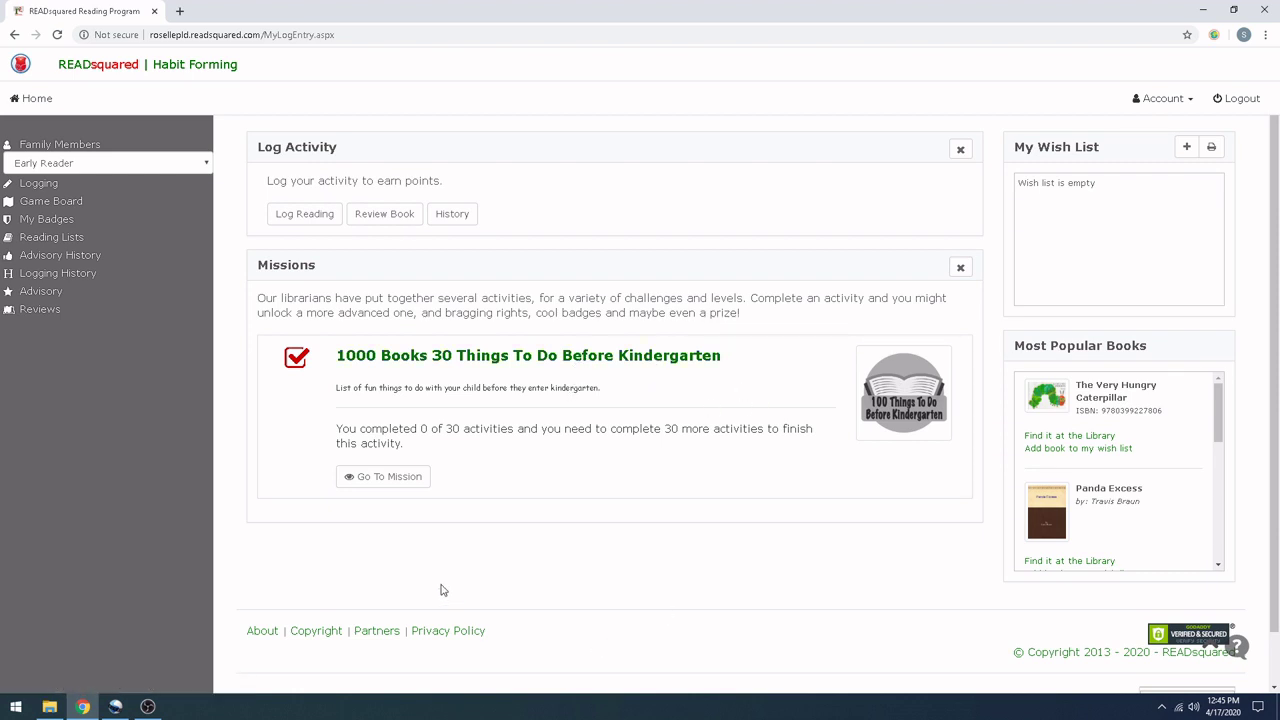
left_click(386, 477)
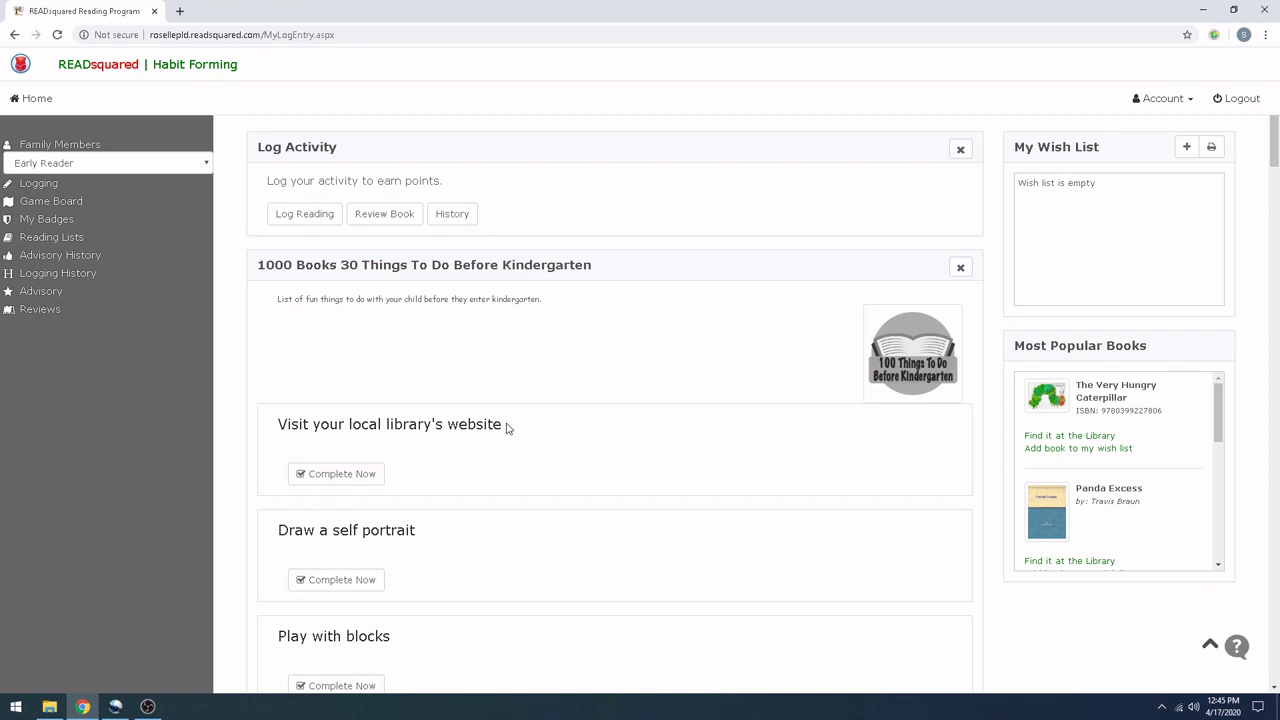
scroll(521, 429, "down", 3)
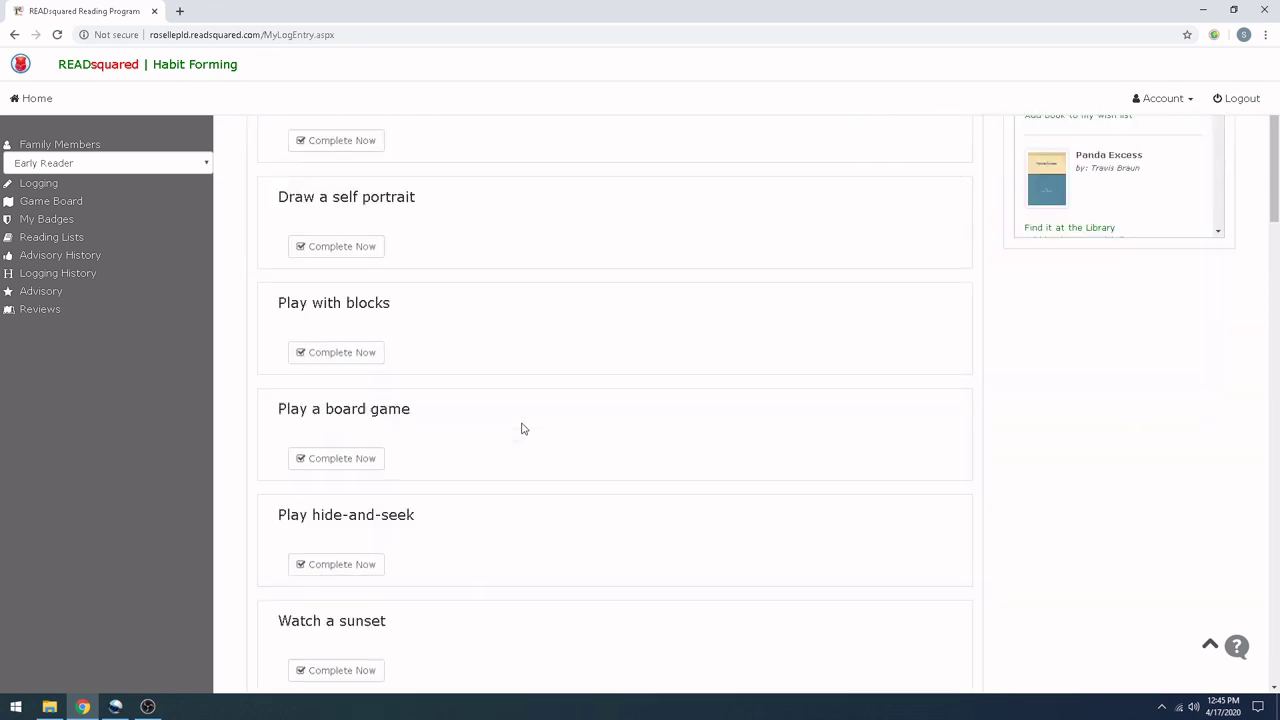
scroll(521, 429, "down", 2)
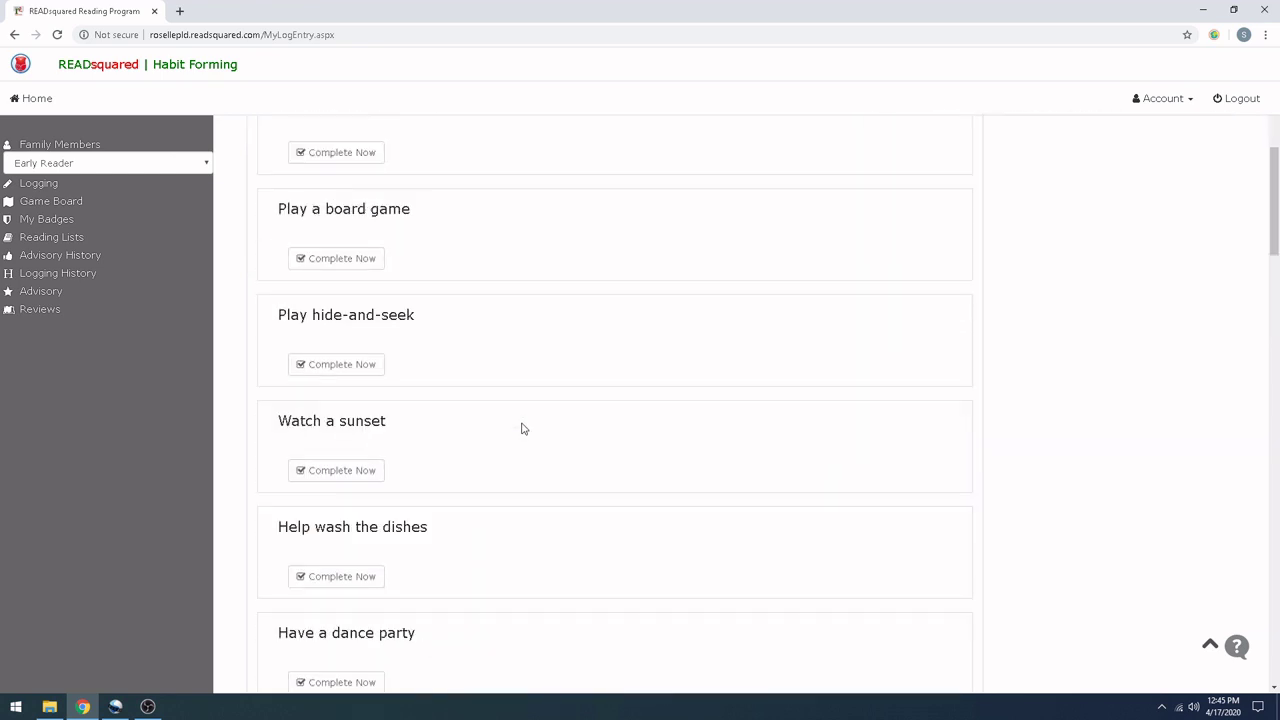
- Complete the Watch a sunset activity, bringing the mission to 1 of 30, and close the list
left_click(340, 471)
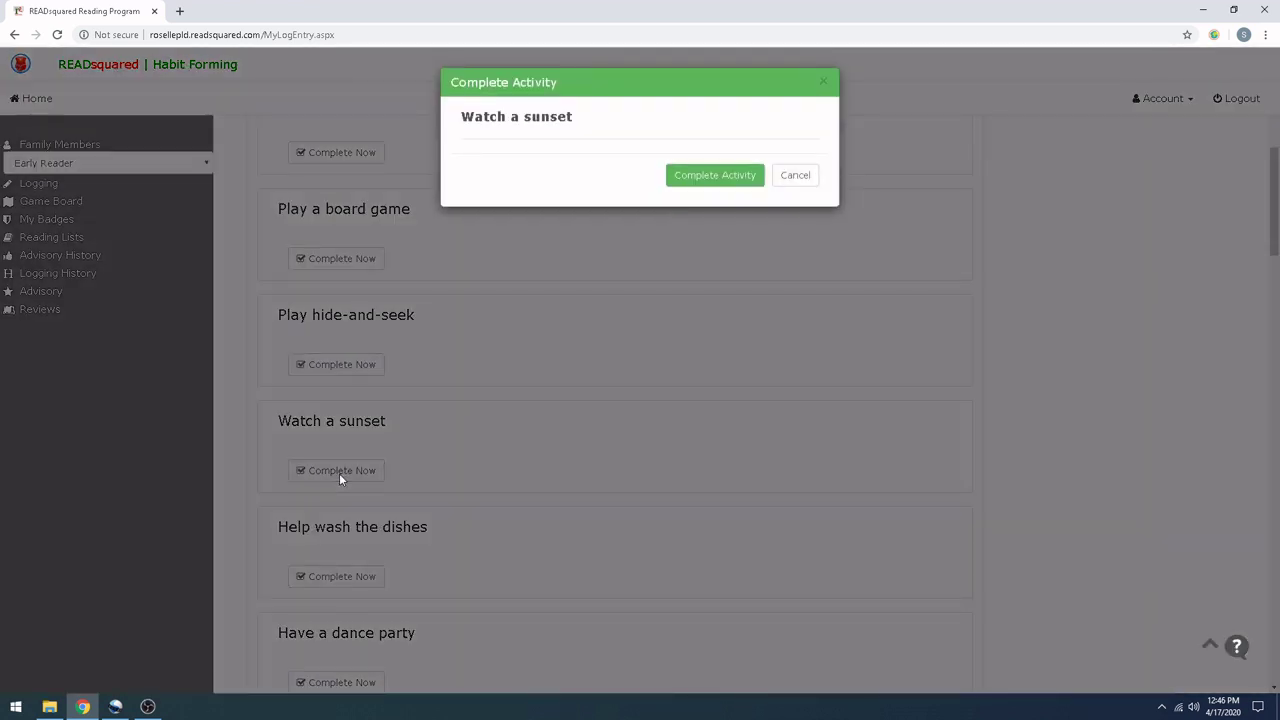
left_click(677, 186)
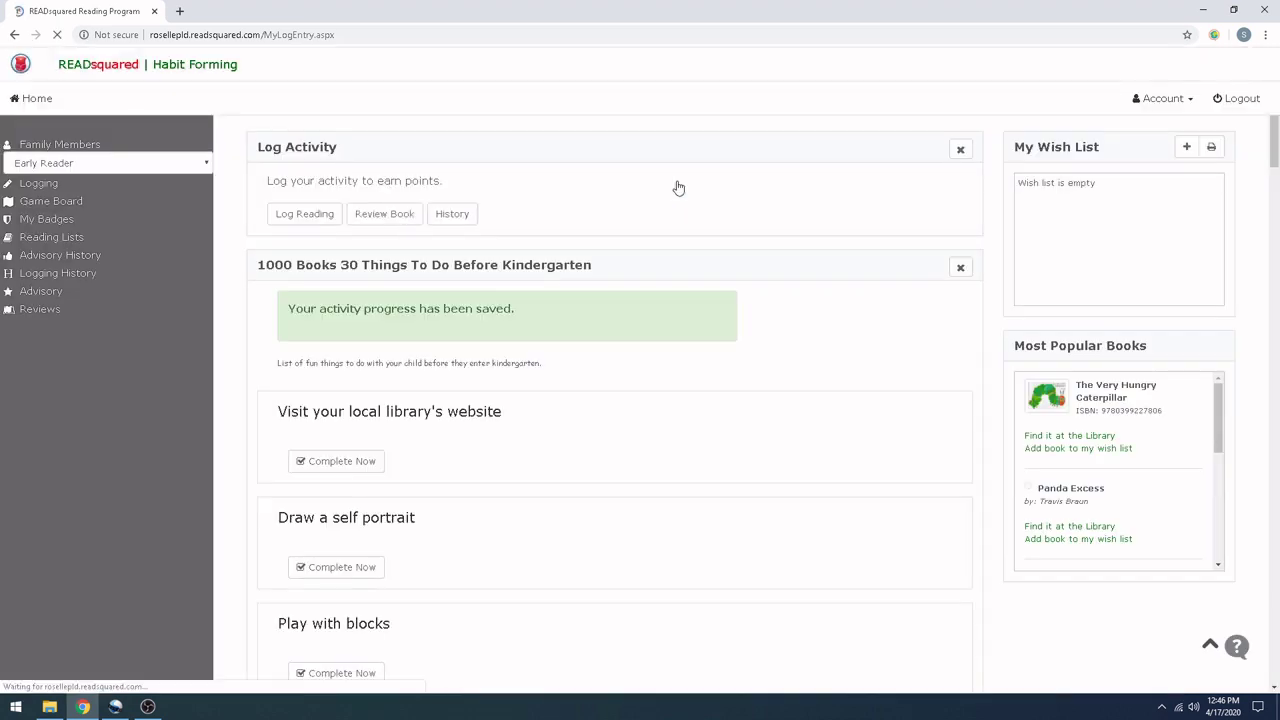
scroll(771, 381, "down", 5)
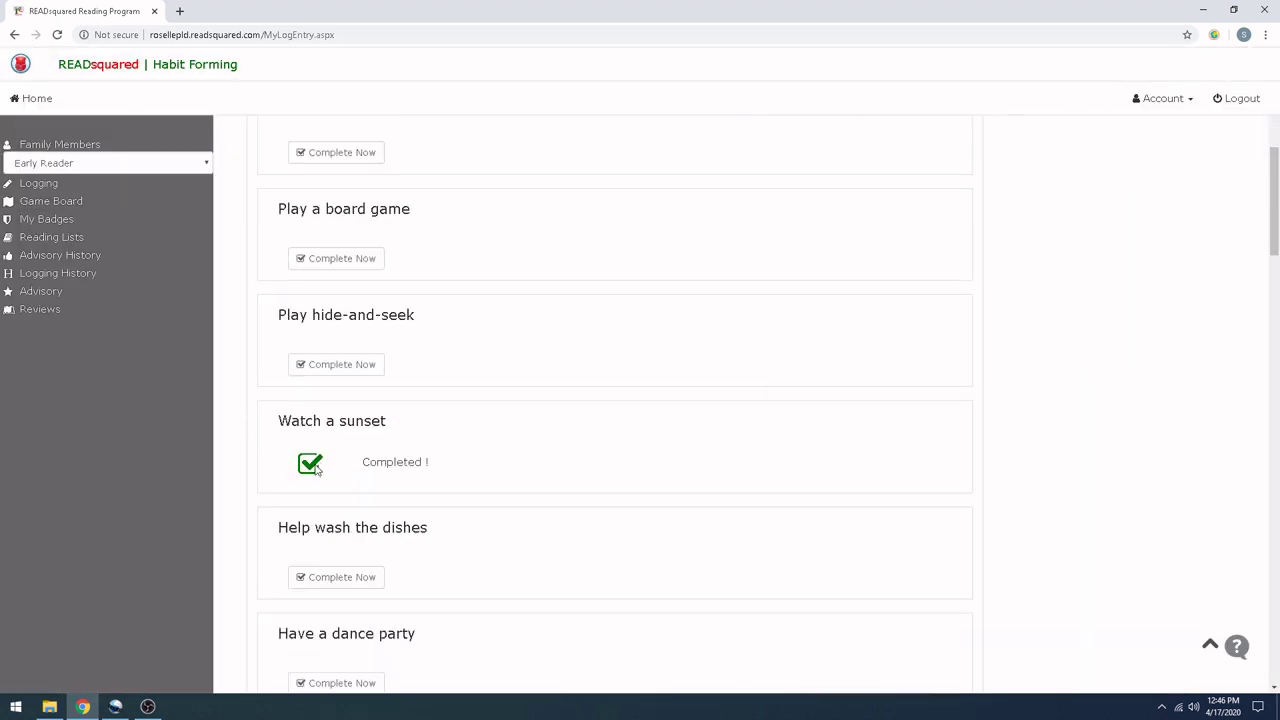
scroll(316, 468, "up", 5)
mouse_move(905, 380)
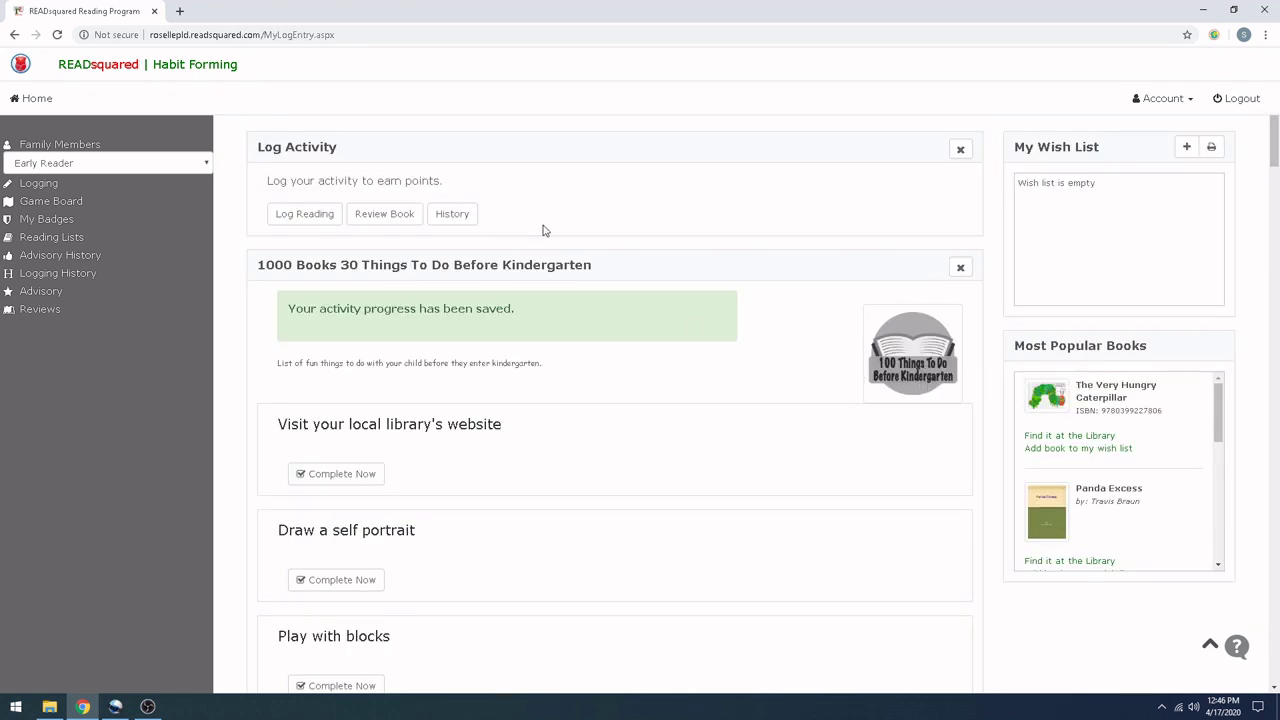
left_click(961, 268)
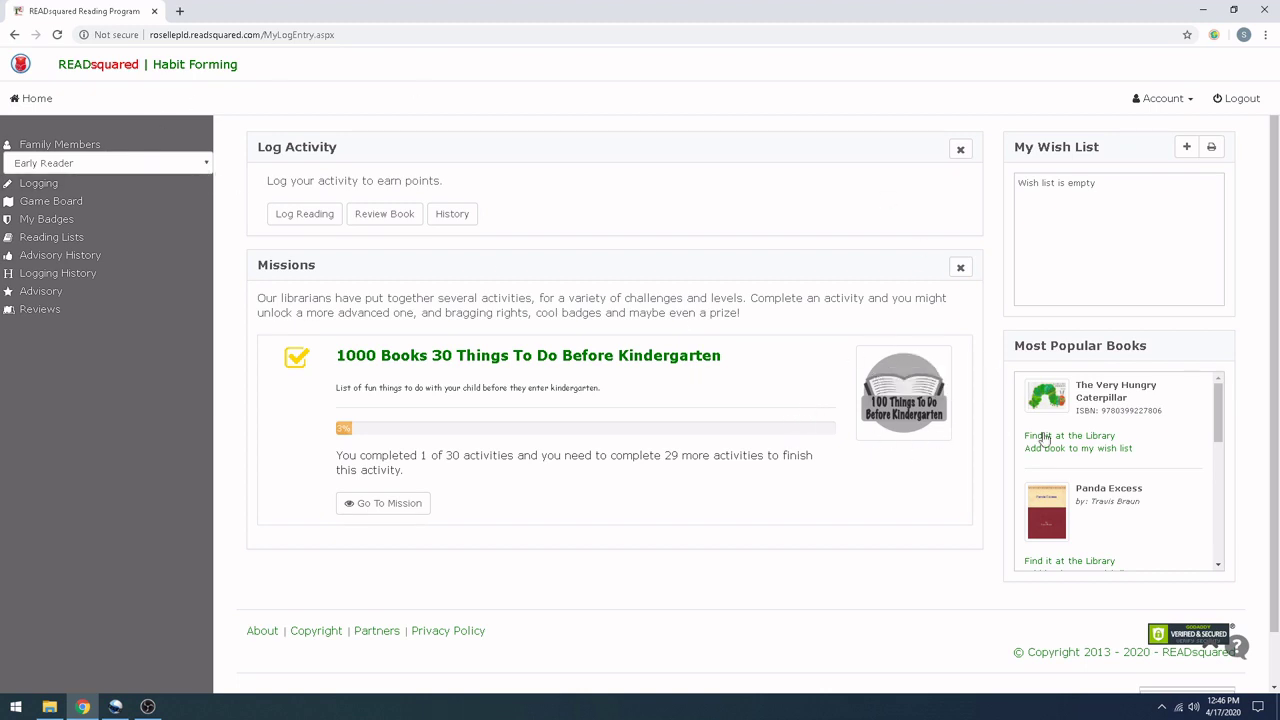
- Close the Missions panel and show Baby Reader's Advisory section, which has no recommendations yet
left_click(961, 267)
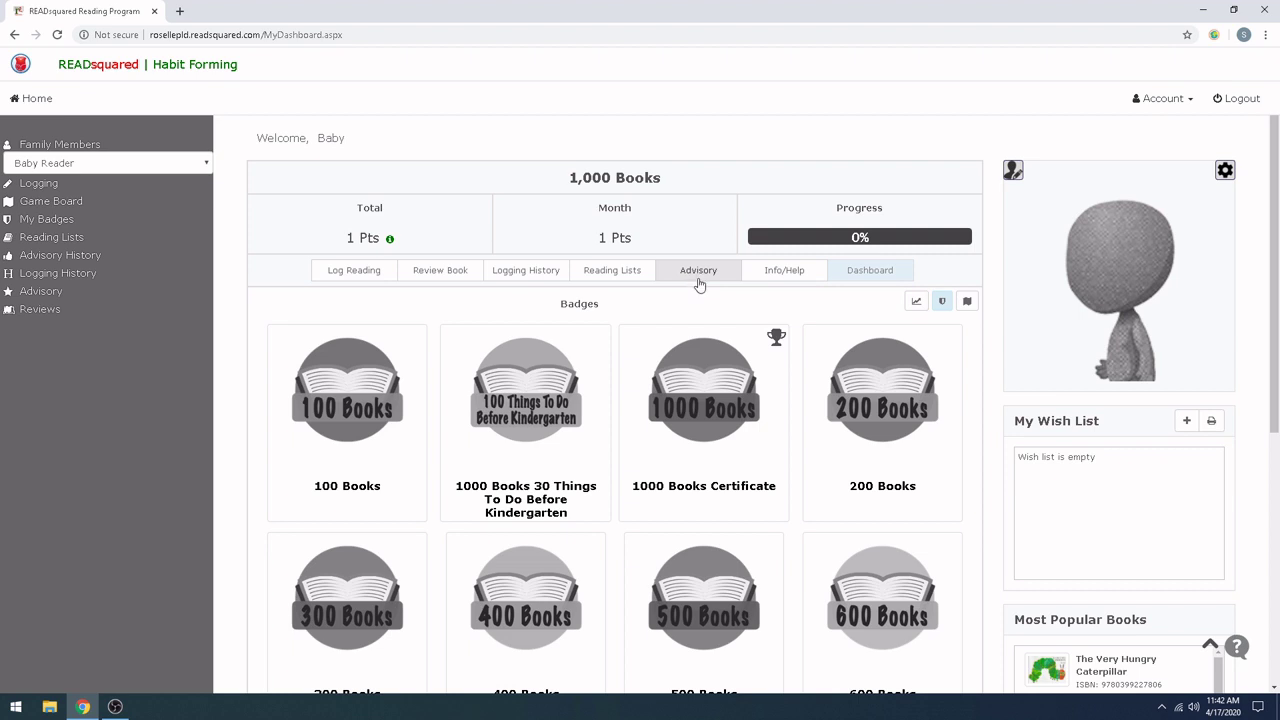
left_click(698, 282)
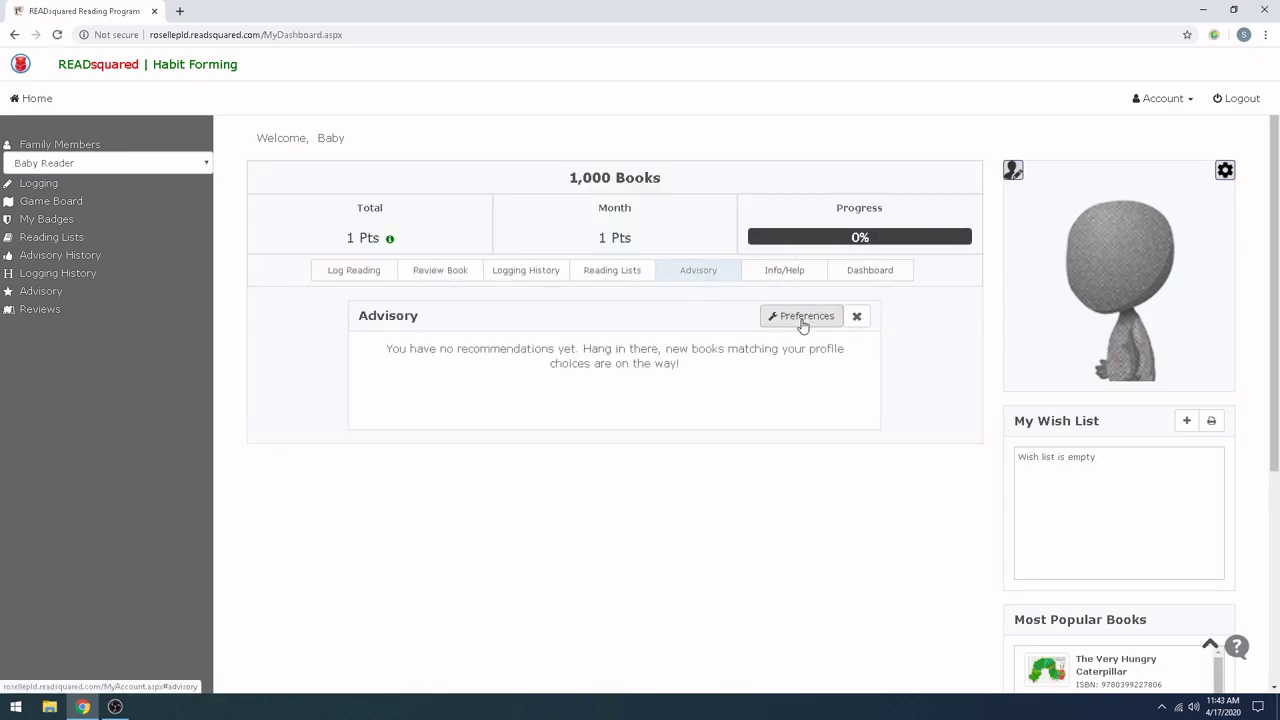
left_click(207, 163)
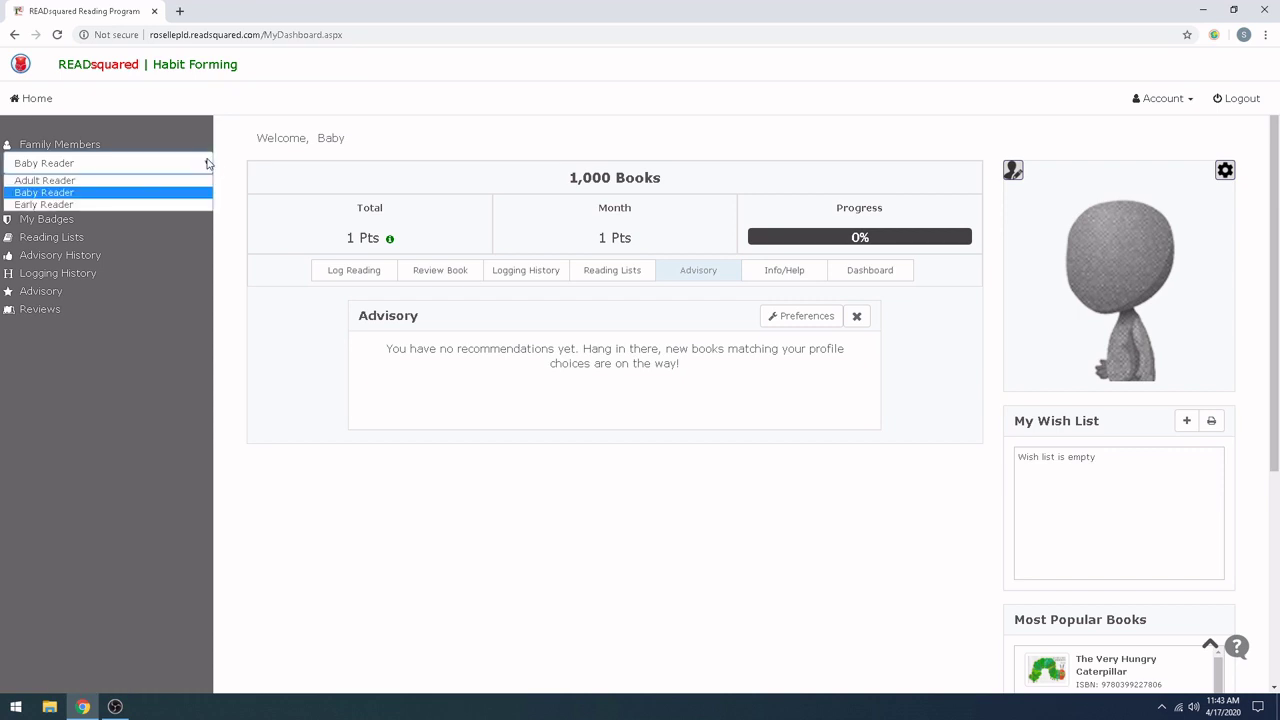
left_click(77, 198)
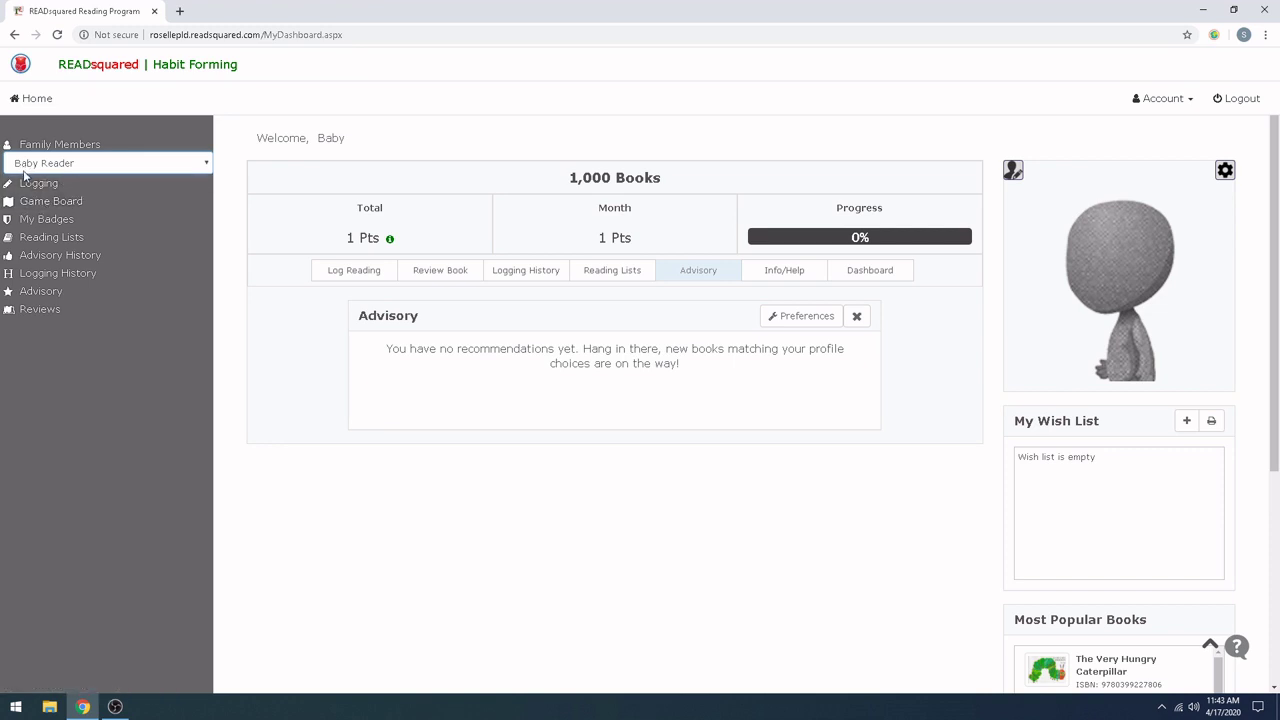
- Set Baby Reader's preferences: Animals and Nature, The Outdoors, Geography to YES, Fairy Tales to NO, saved
left_click(806, 316)
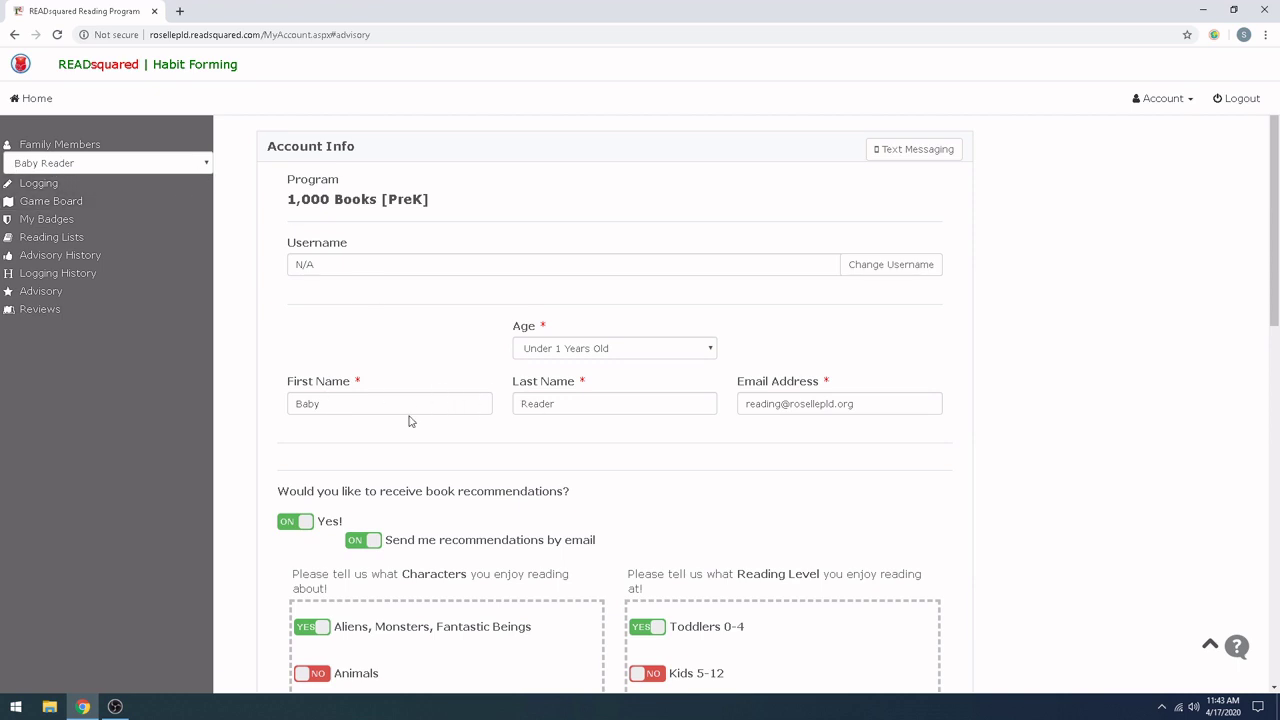
scroll(264, 340, "down", 2)
scroll(264, 340, "down", 5)
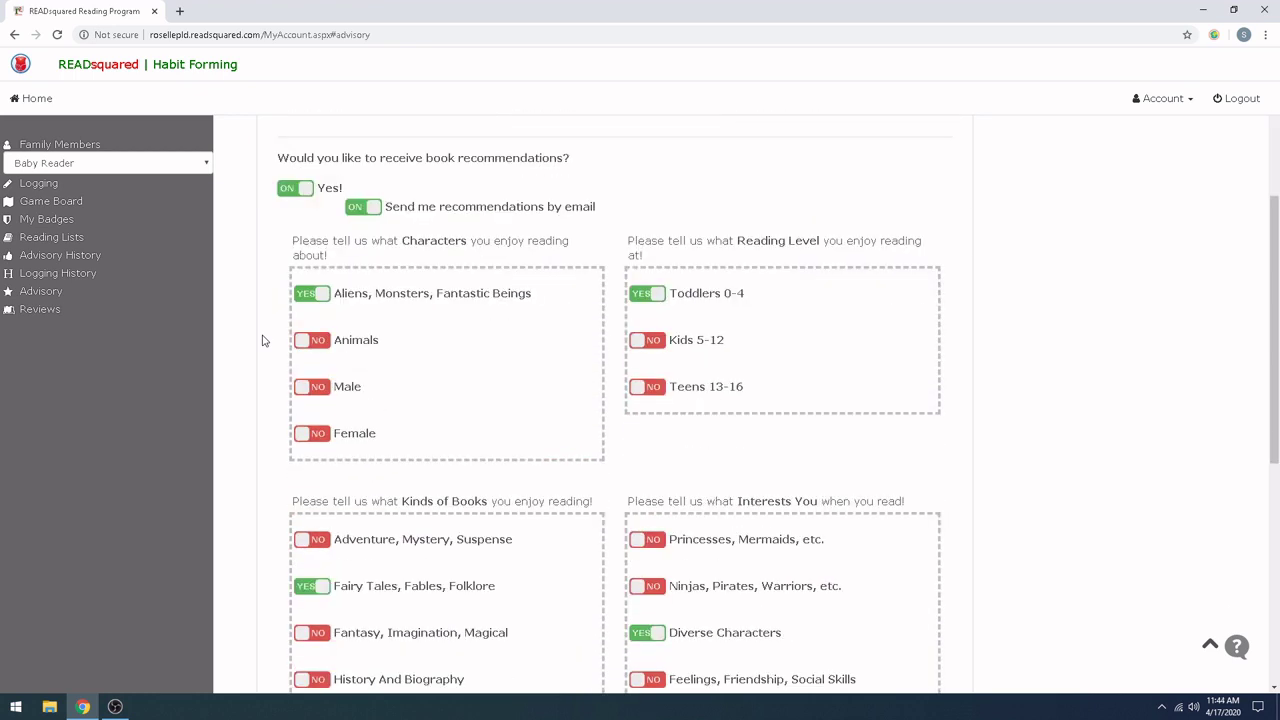
scroll(264, 340, "up", 3)
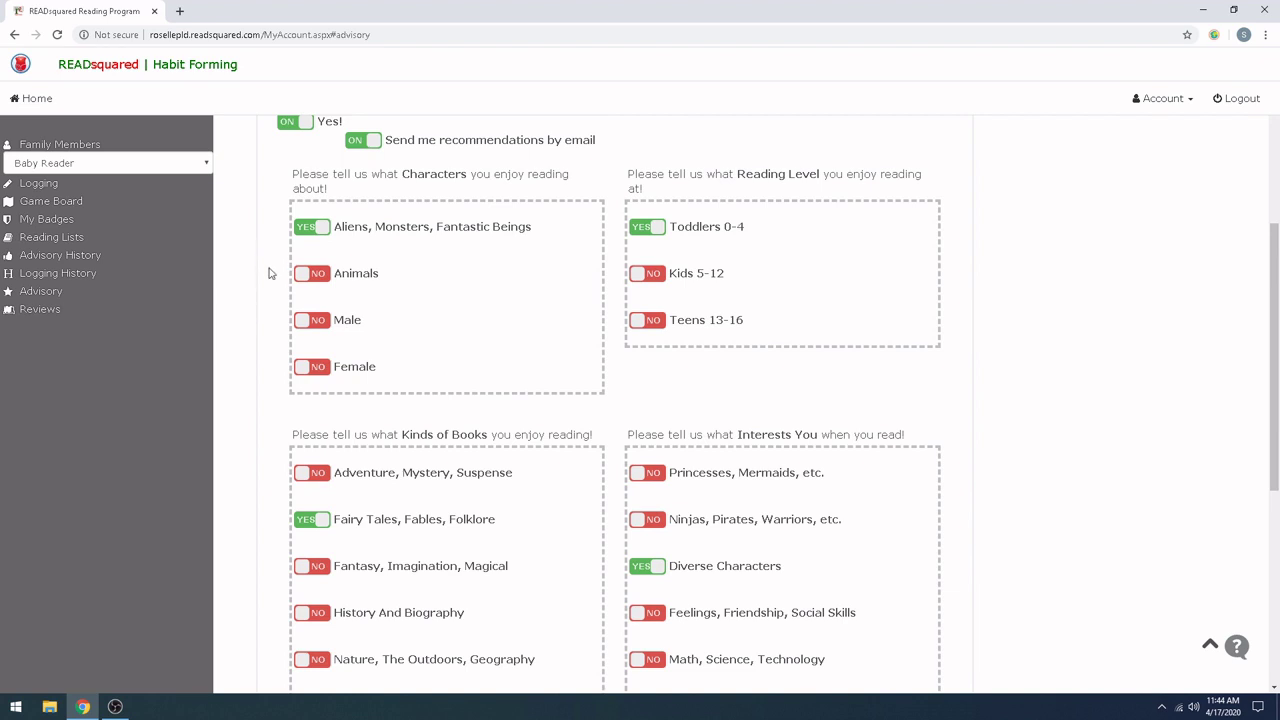
left_click(303, 277)
scroll(429, 237, "down", 3)
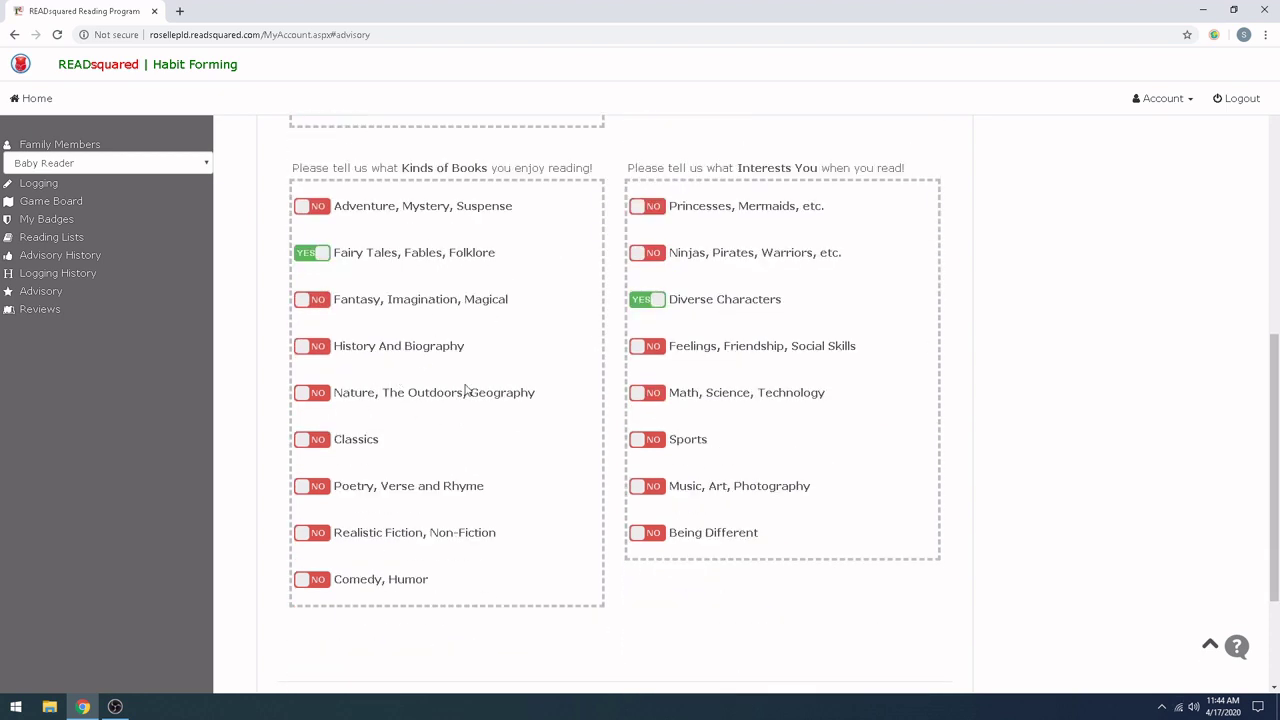
left_click(311, 395)
left_click(313, 255)
scroll(265, 425, "down", 2)
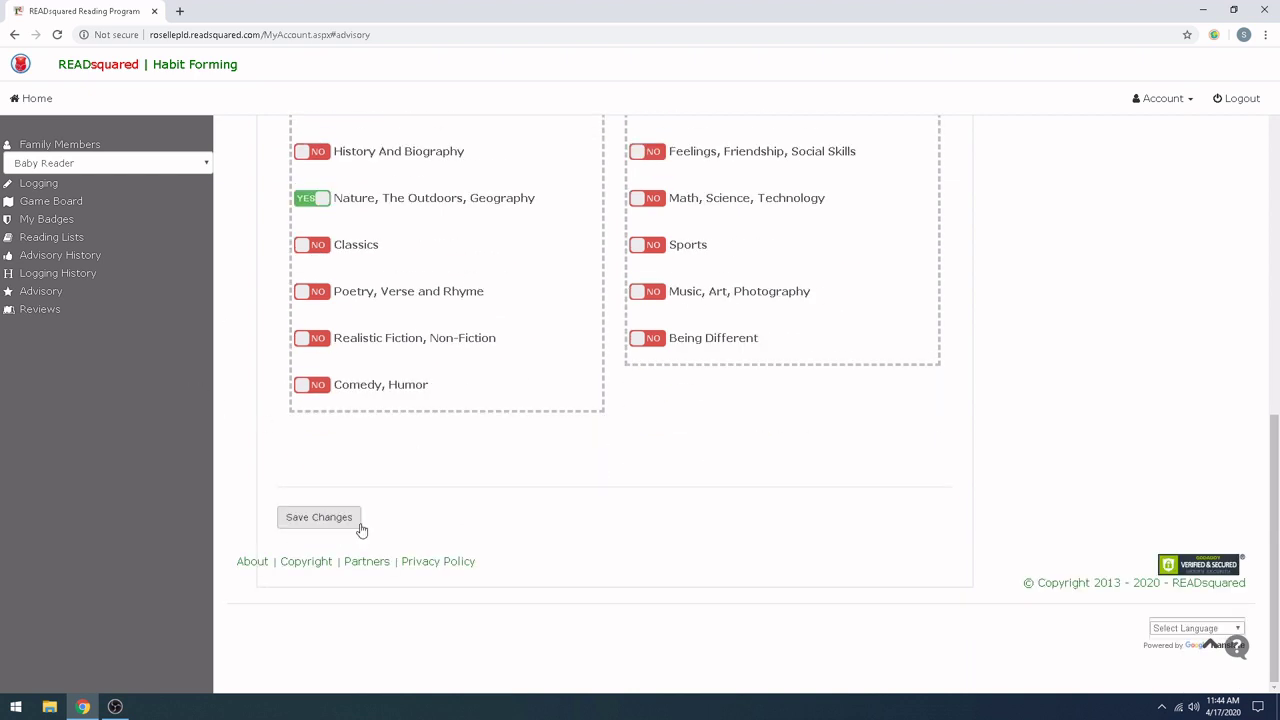
left_click(319, 517)
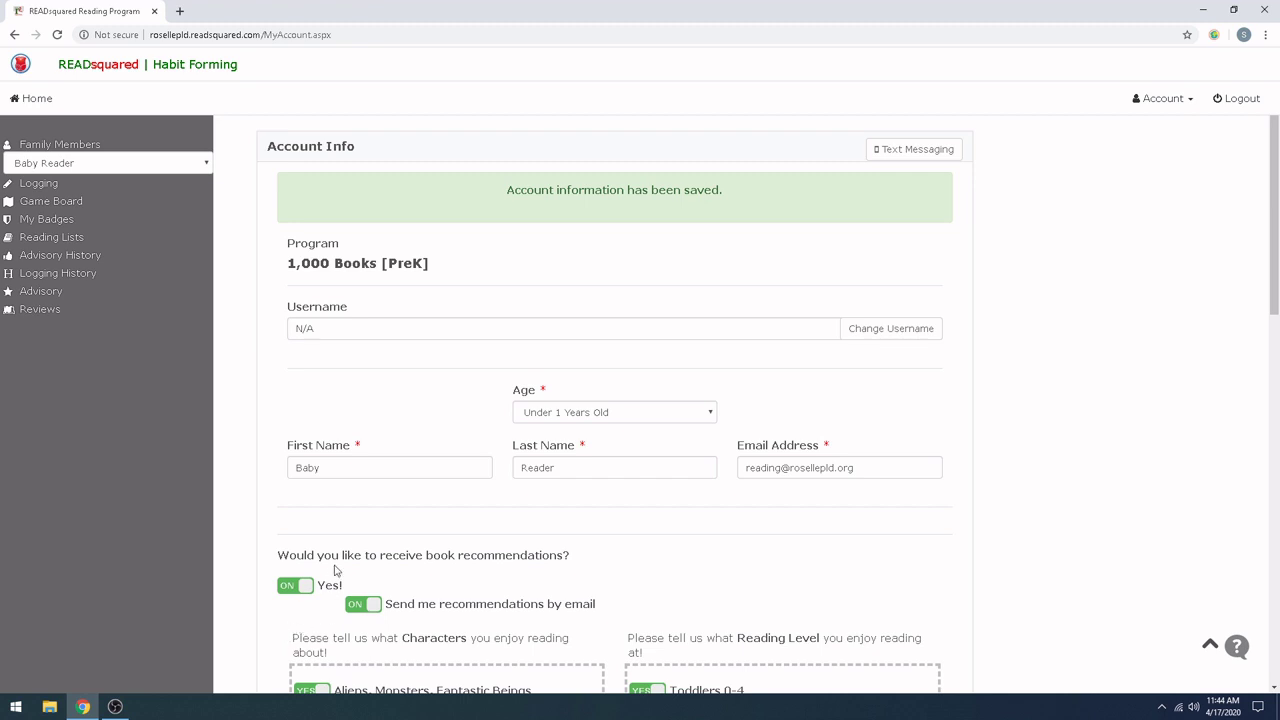
- Return to Baby Reader's home dashboard and show the Badges grid starting from 100 Books
left_click(340, 469)
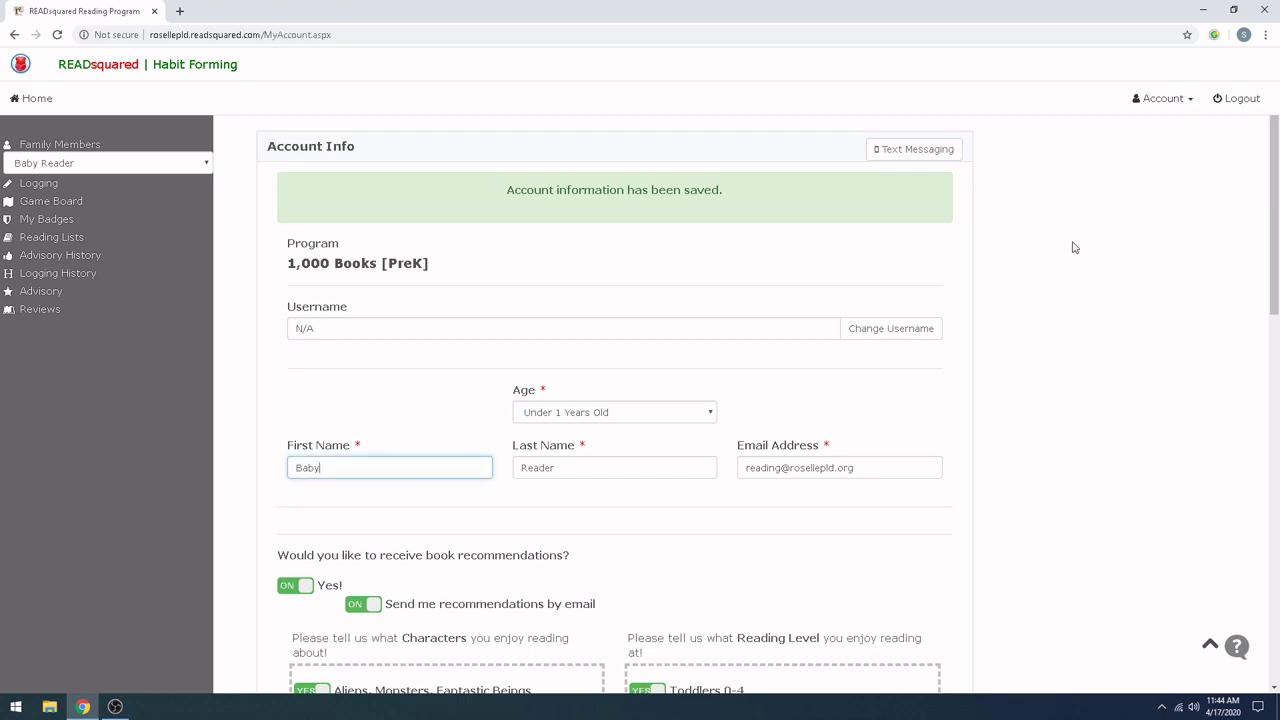
scroll(1045, 280, "down", 3)
scroll(1034, 309, "up", 3)
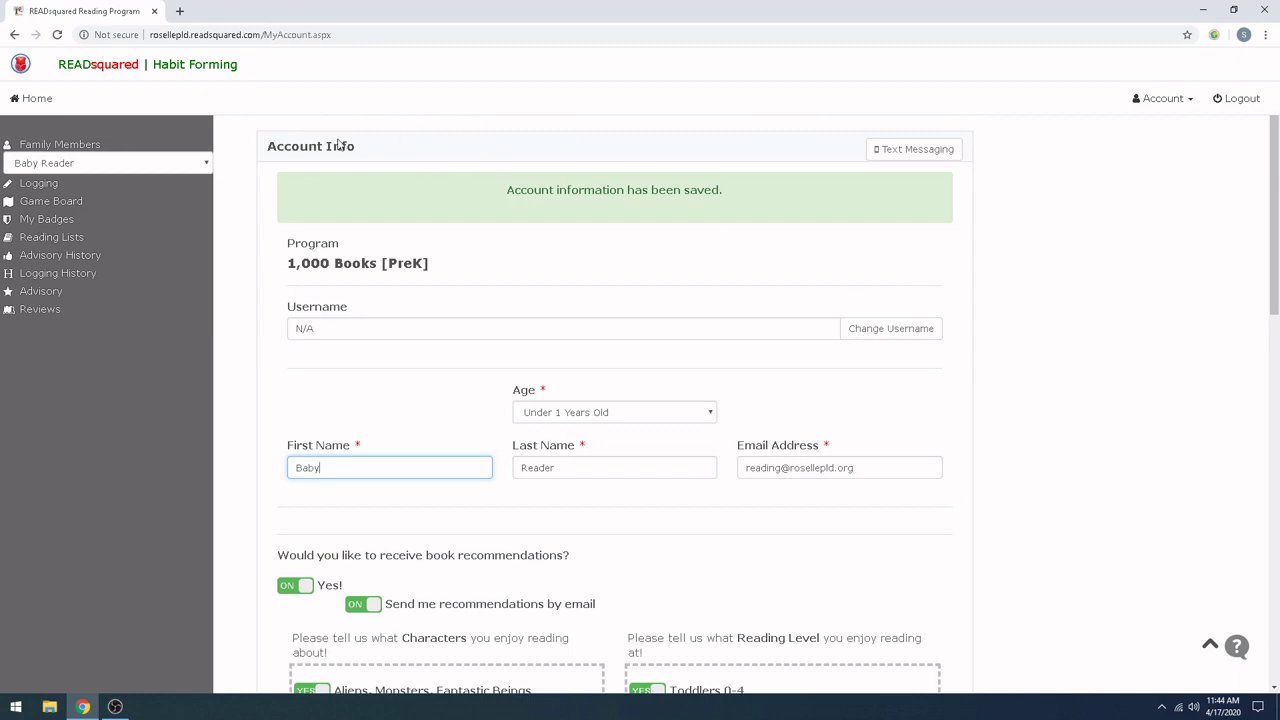
left_click(24, 104)
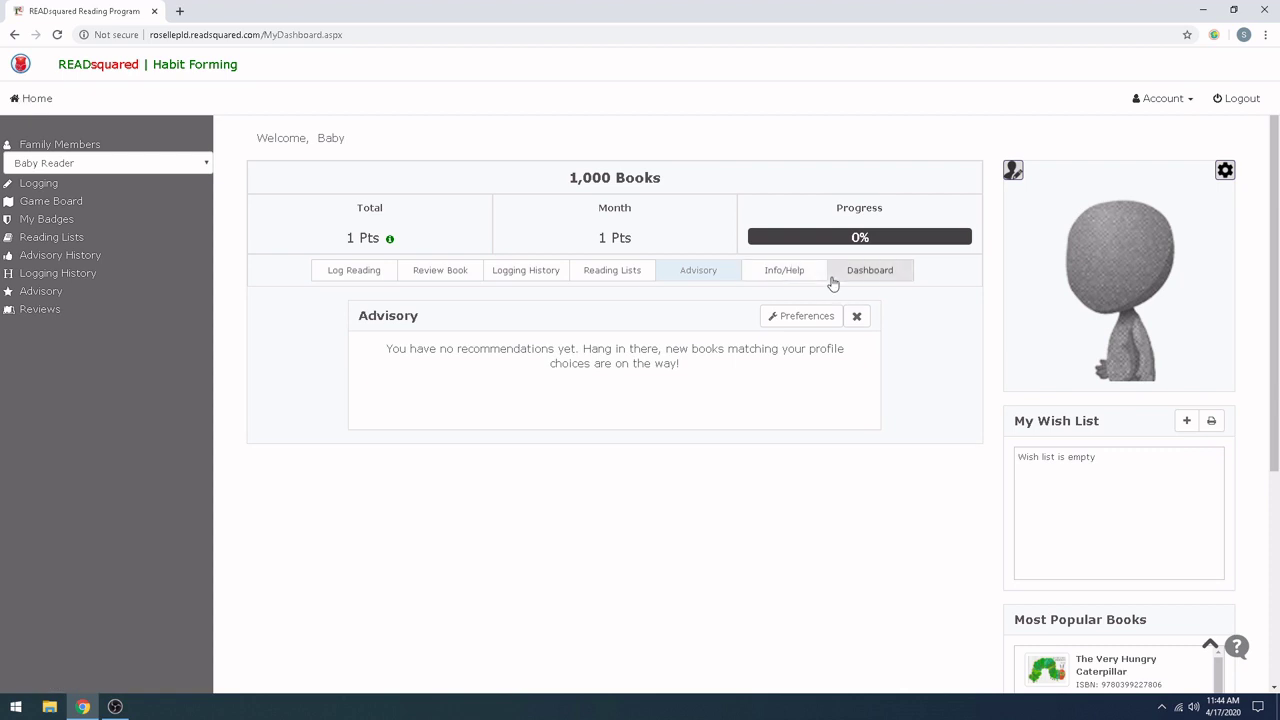
left_click(895, 275)
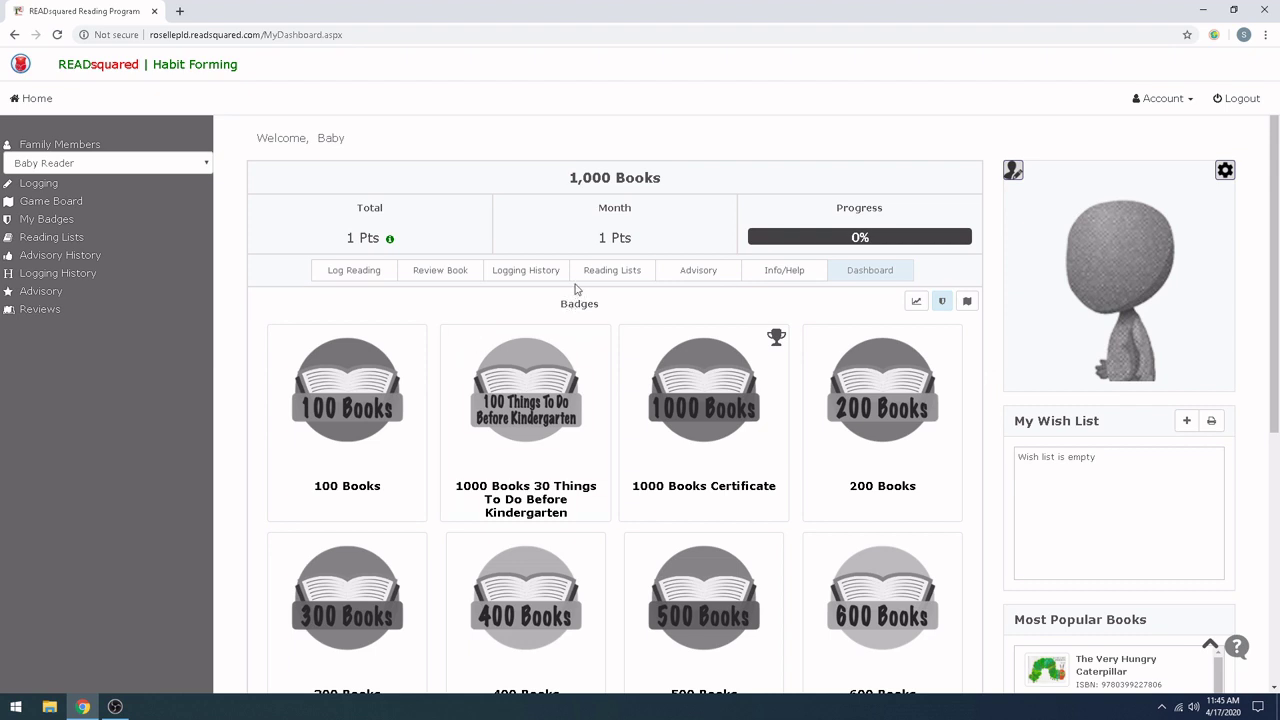
- Switch the dashboard to Early Reader and scroll through its unearned badges at 0 Pts
scroll(365, 505, "down", 3)
scroll(365, 515, "up", 3)
left_click(205, 164)
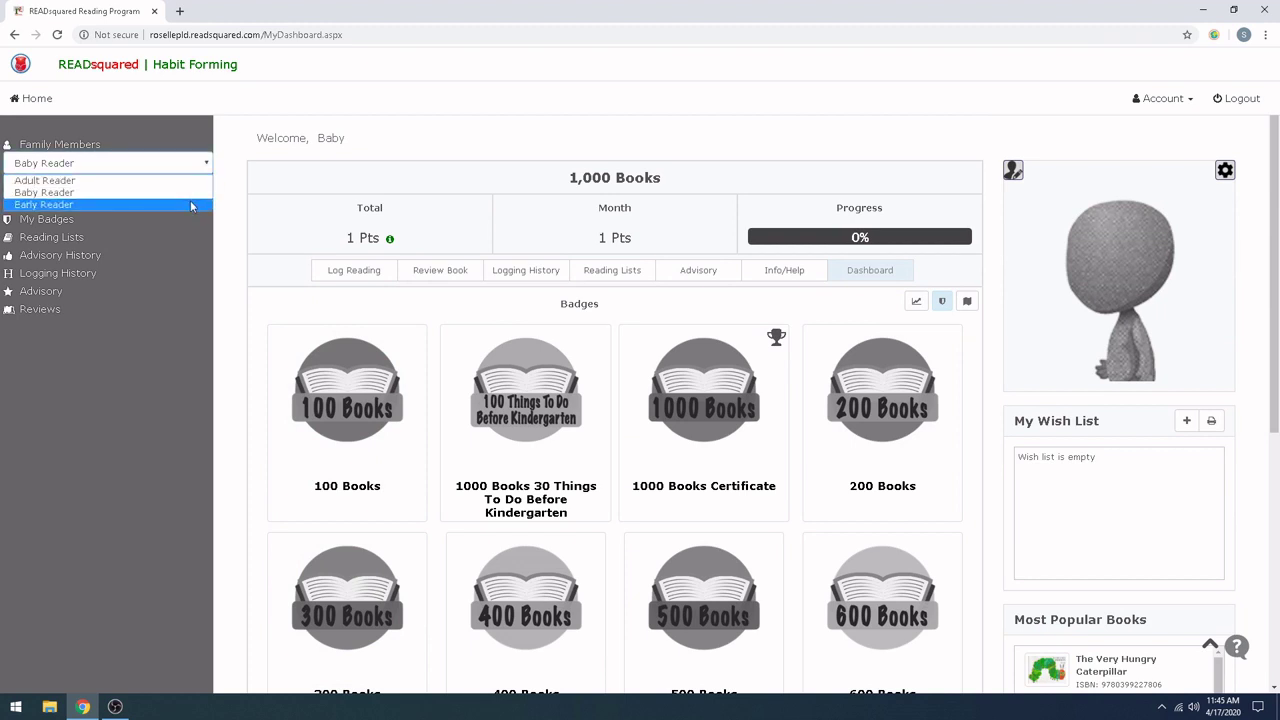
left_click(190, 204)
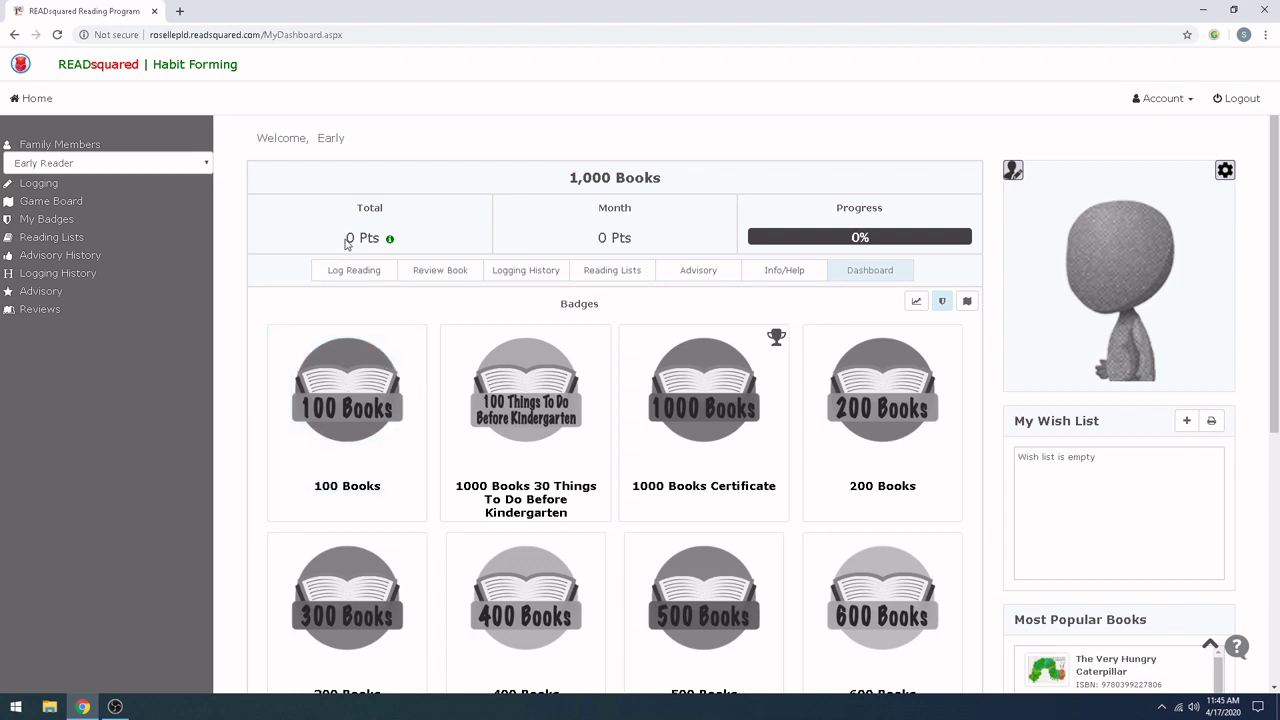
scroll(320, 368, "down", 4)
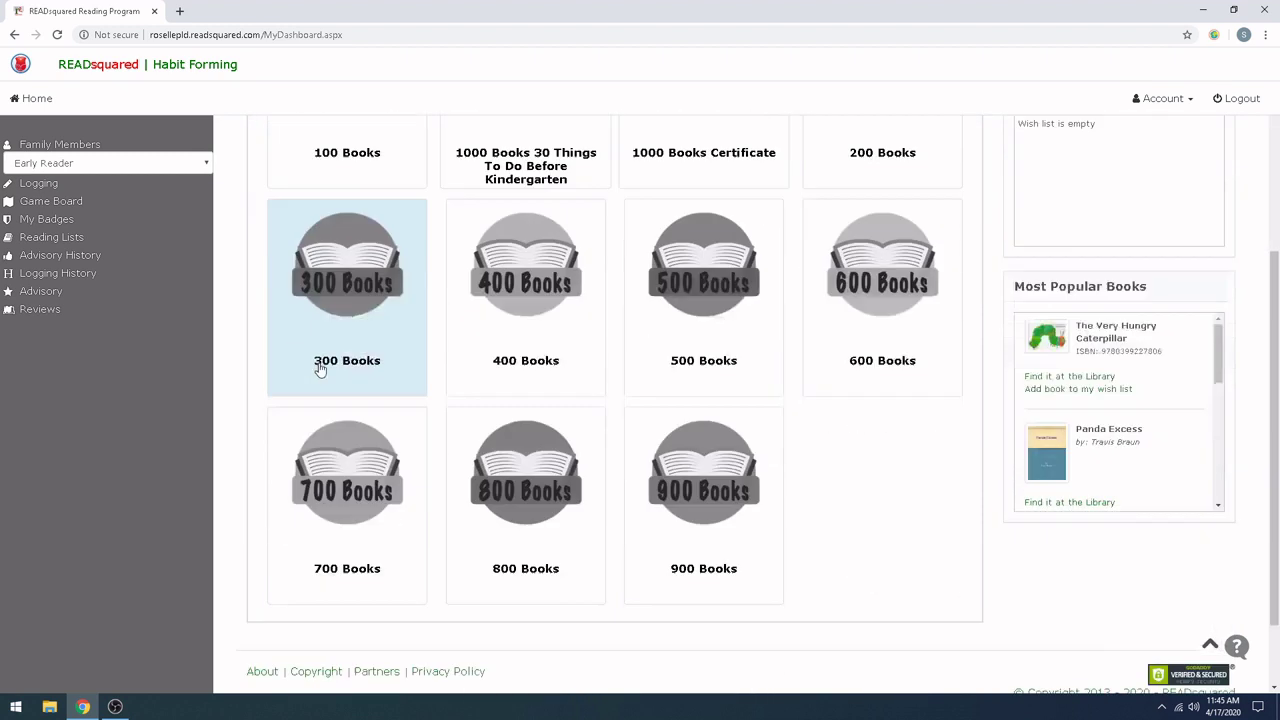
scroll(320, 368, "up", 5)
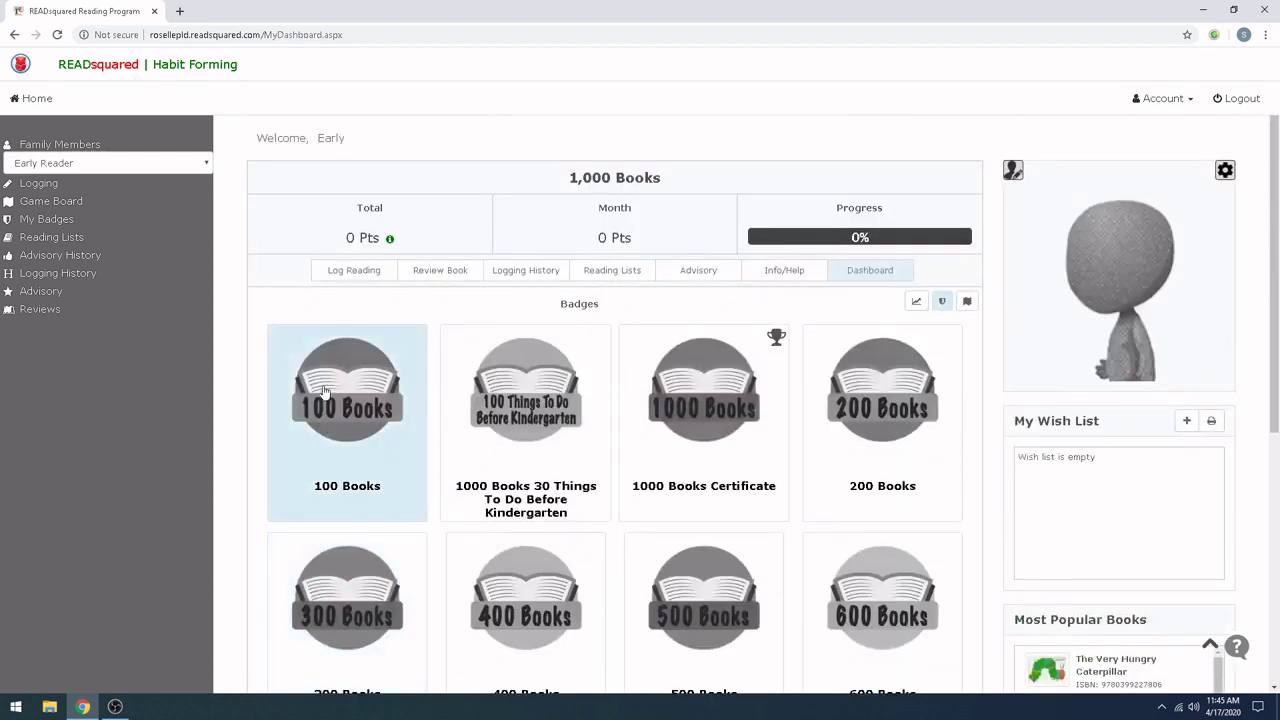